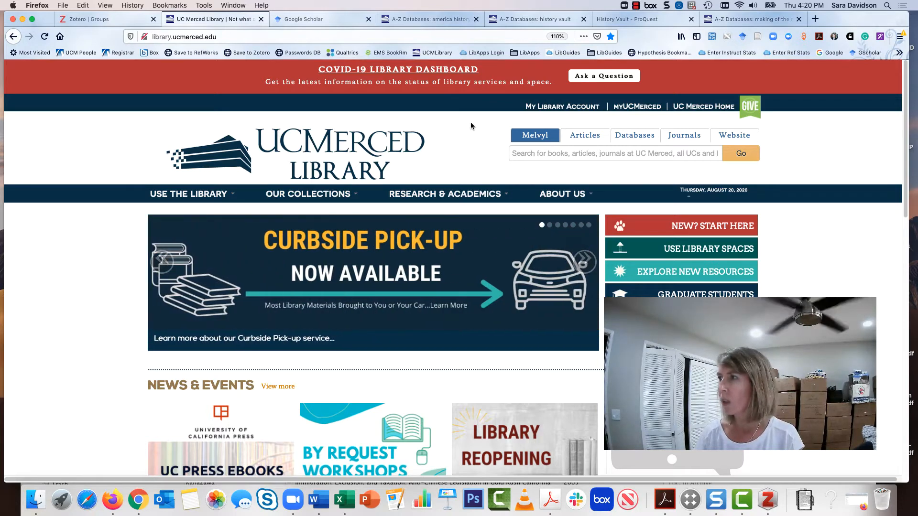
# Search the library's Melvyl catalog for gold rush
pyautogui.click(524, 155)
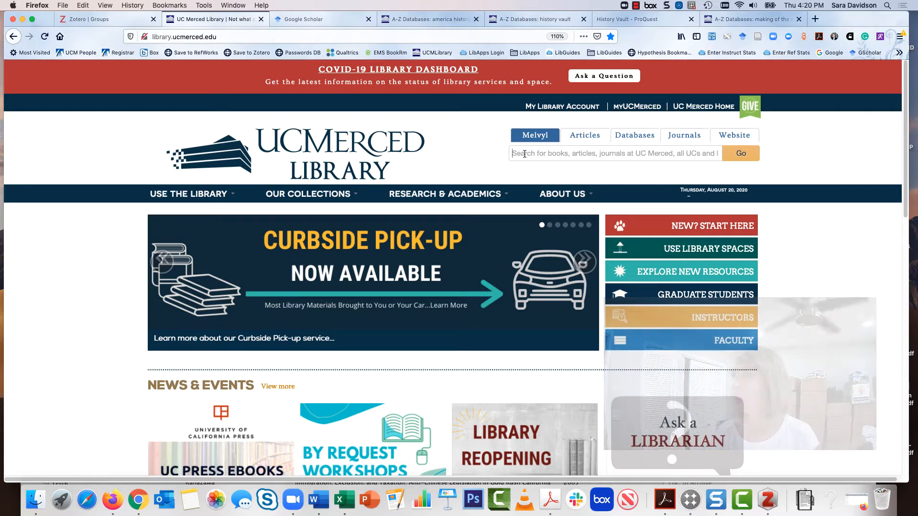
pyautogui.write('gold rush')
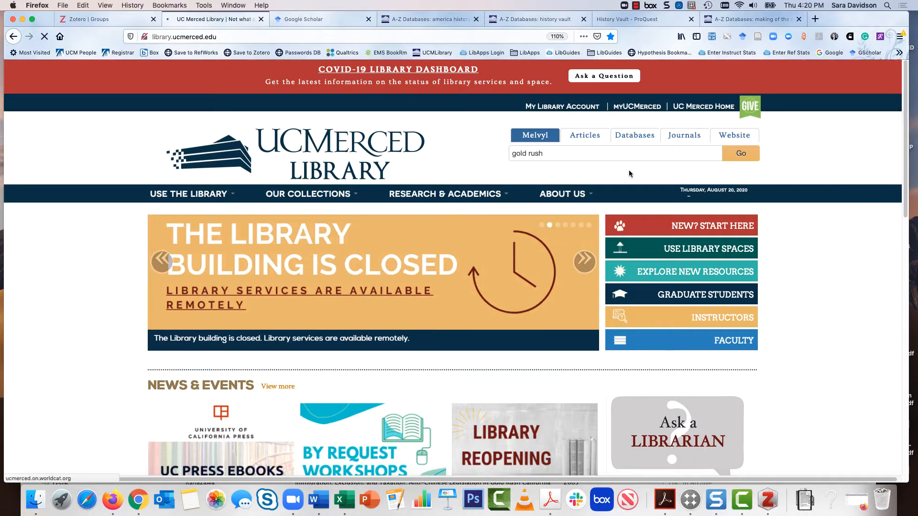
pyautogui.click(735, 158)
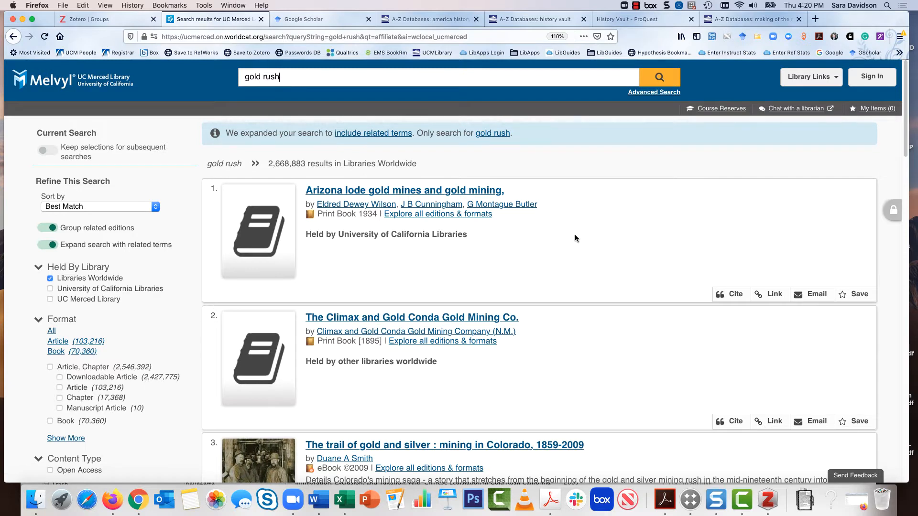
# Open the catalog record for "The trail of gold and silver : mining in Colorado, 1859-2009" from the results
pyautogui.scroll(-3, 574, 234)
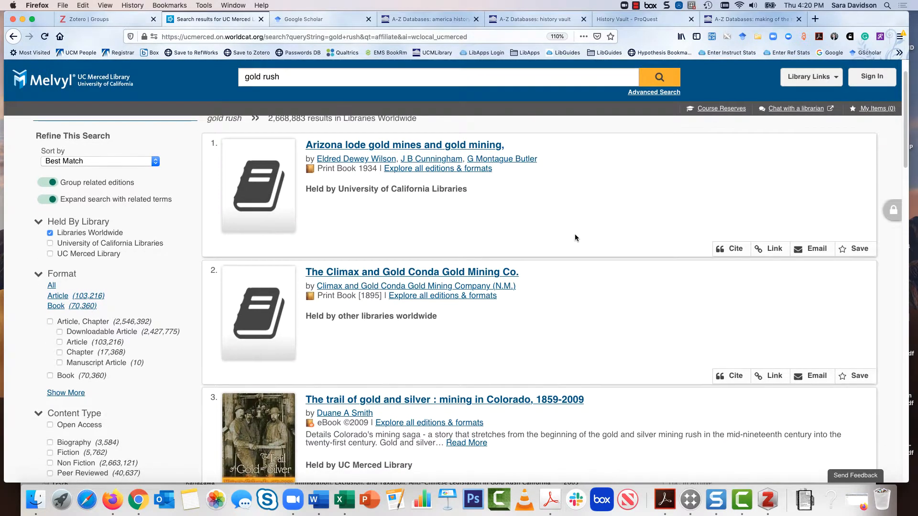
pyautogui.scroll(-3, 575, 234)
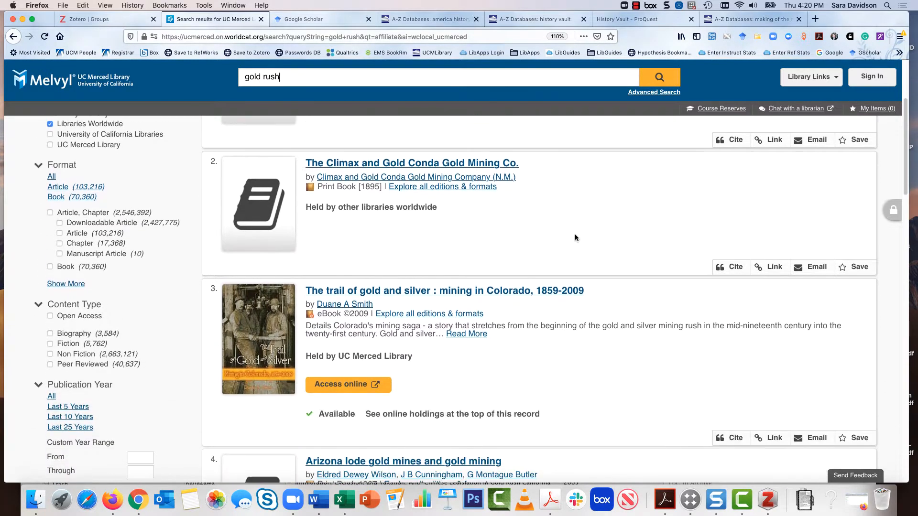
pyautogui.click(506, 291)
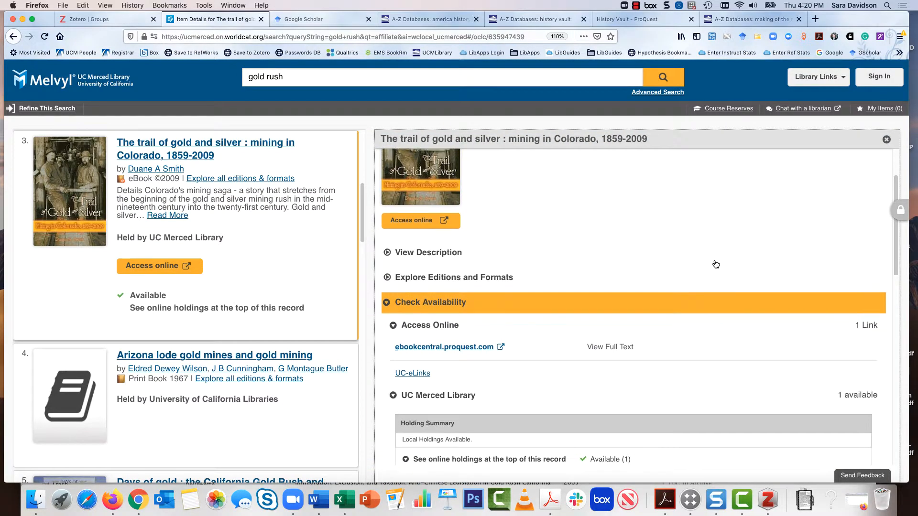
pyautogui.scroll(3, 714, 260)
pyautogui.scroll(5, 714, 260)
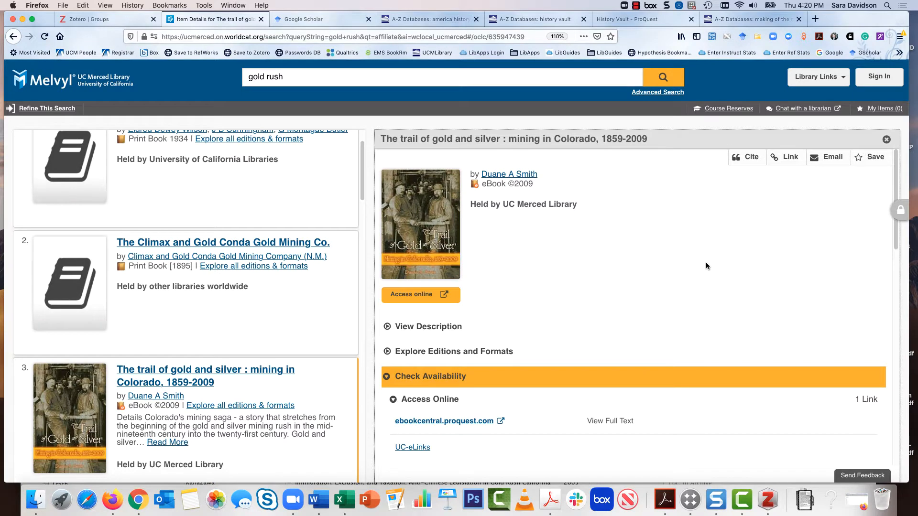
# Save only "The trail of gold and silver : mining in Colorado, 1859-2009" to Zotero, choosing it in the item selector
pyautogui.click(758, 37)
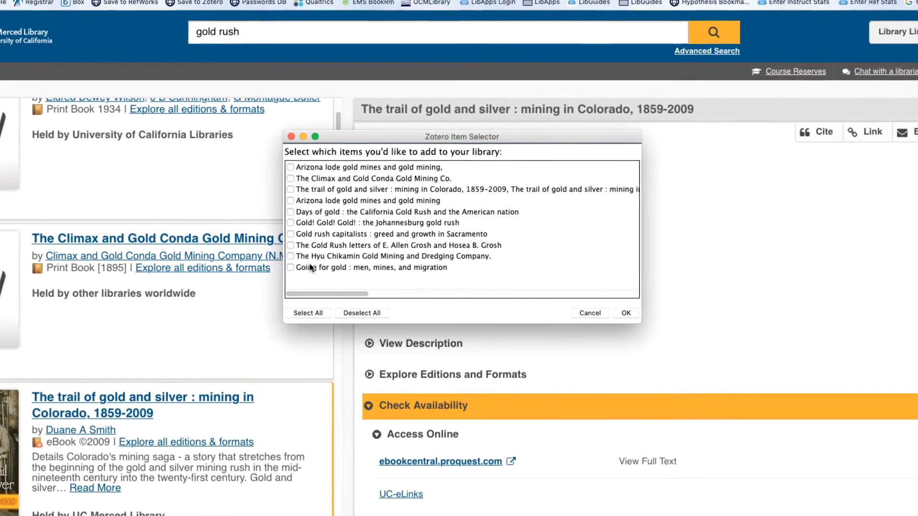
pyautogui.moveTo(497, 138); pyautogui.dragTo(577, 154)
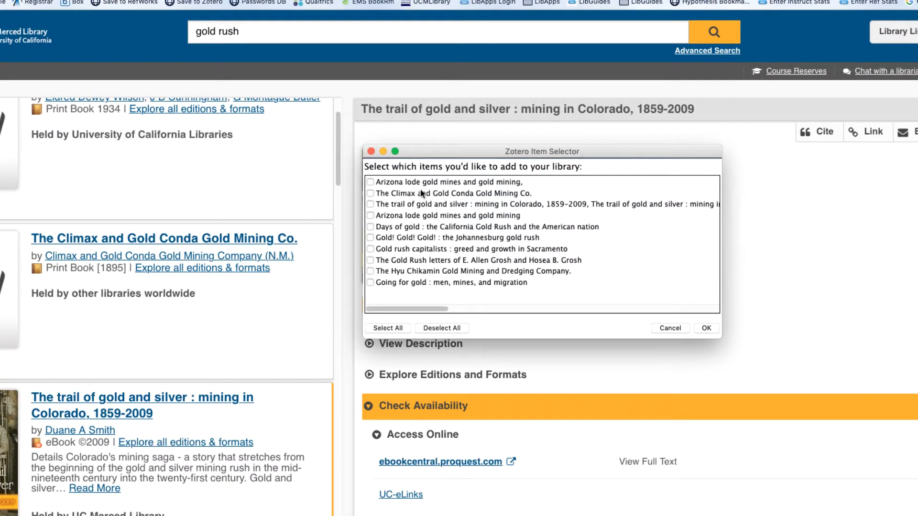
pyautogui.click(371, 205)
pyautogui.moveTo(575, 152); pyautogui.dragTo(619, 223)
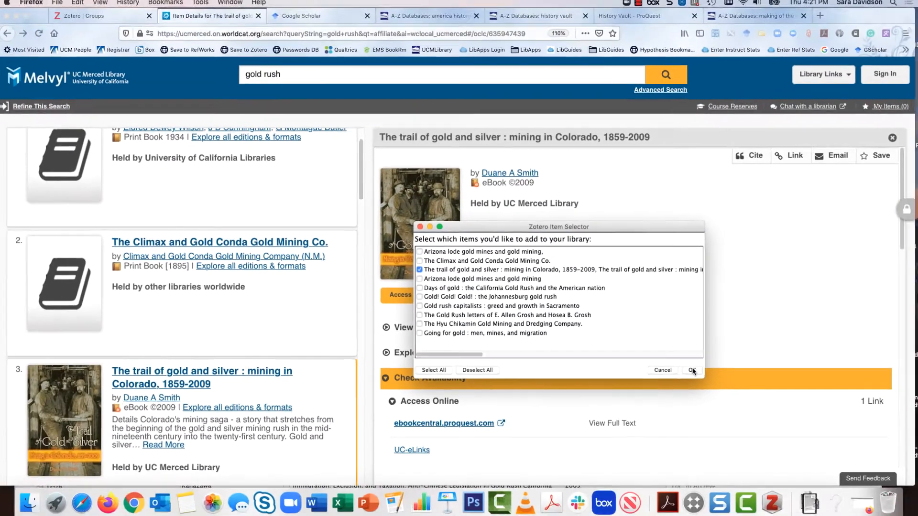
pyautogui.click(746, 396)
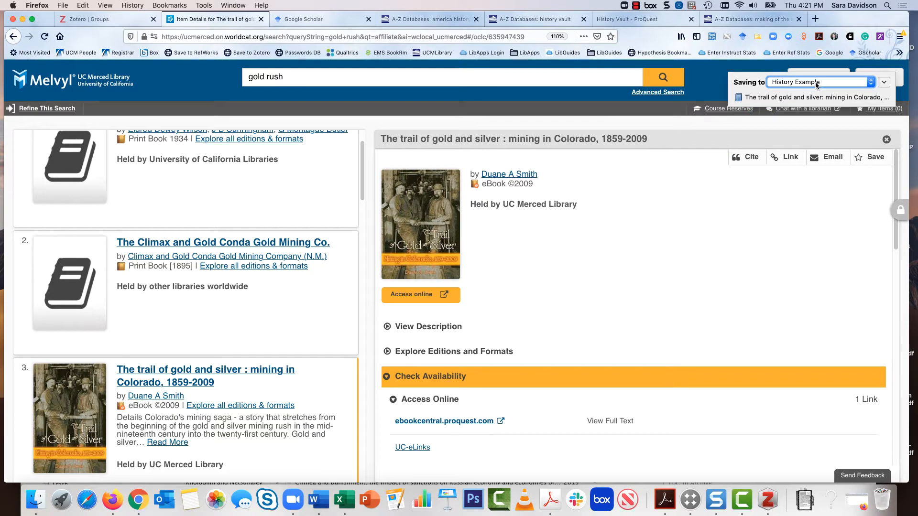
# Switch to Zotero and inspect the saved book's record and the available item types, keeping Book as the type
pyautogui.click(768, 500)
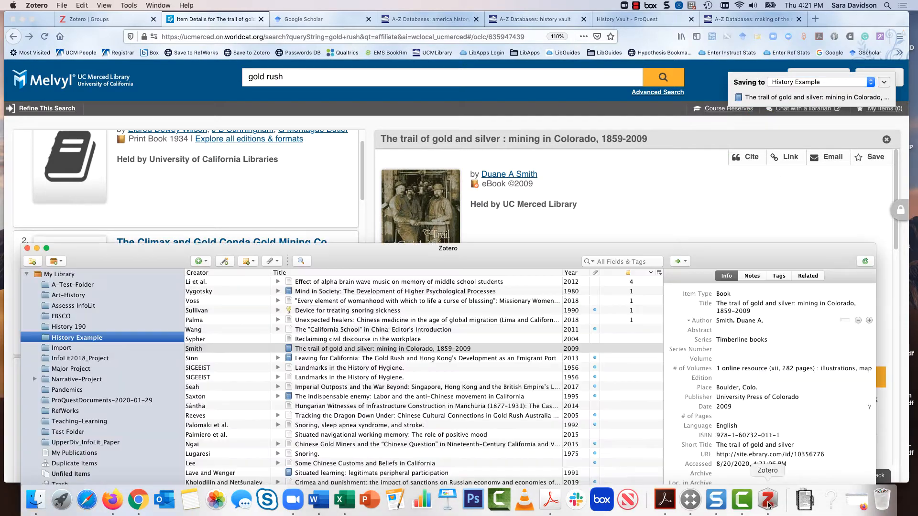
pyautogui.moveTo(444, 249); pyautogui.dragTo(466, 47)
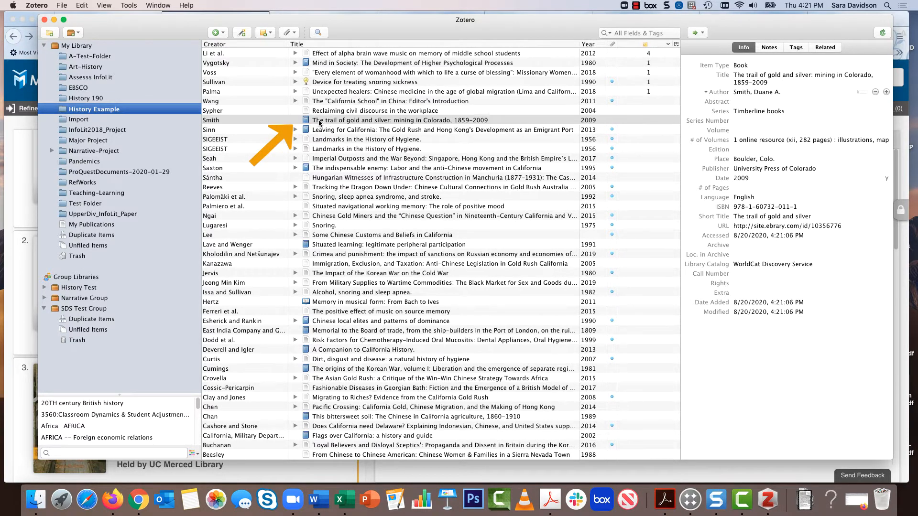
pyautogui.click(308, 121)
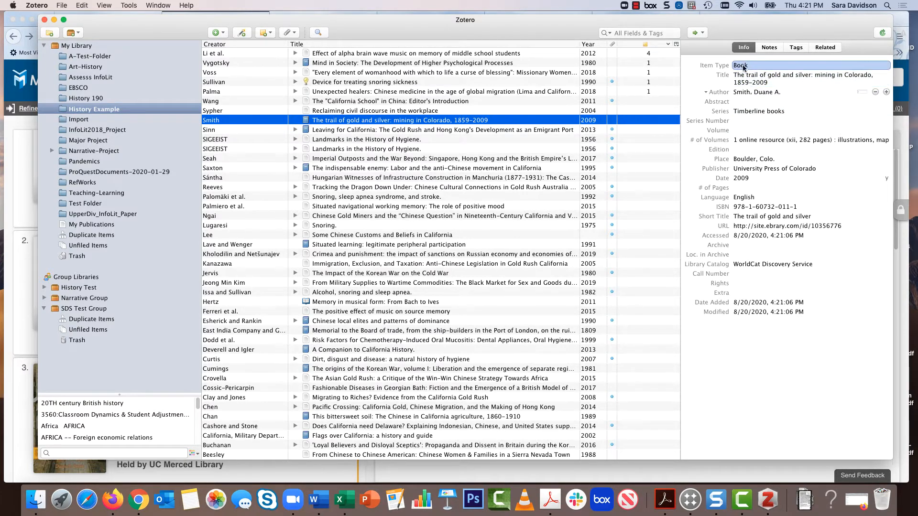
pyautogui.click(758, 67)
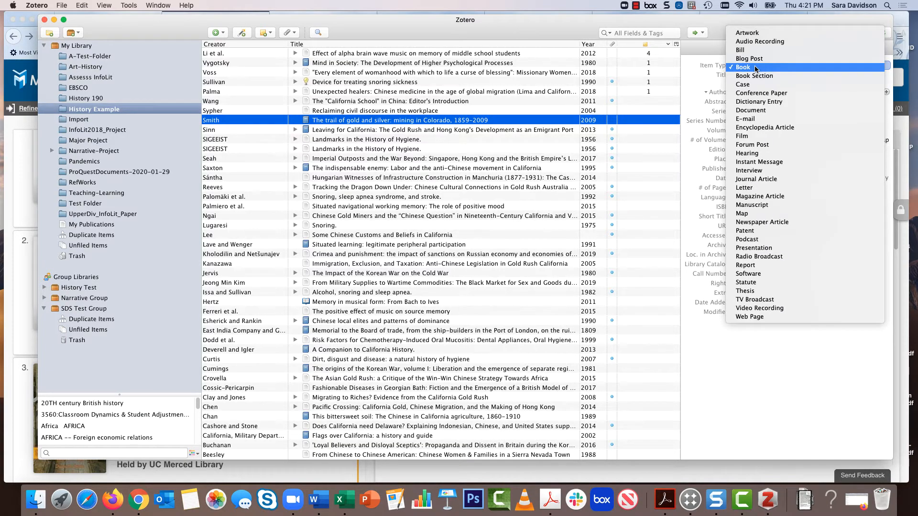
pyautogui.click(756, 68)
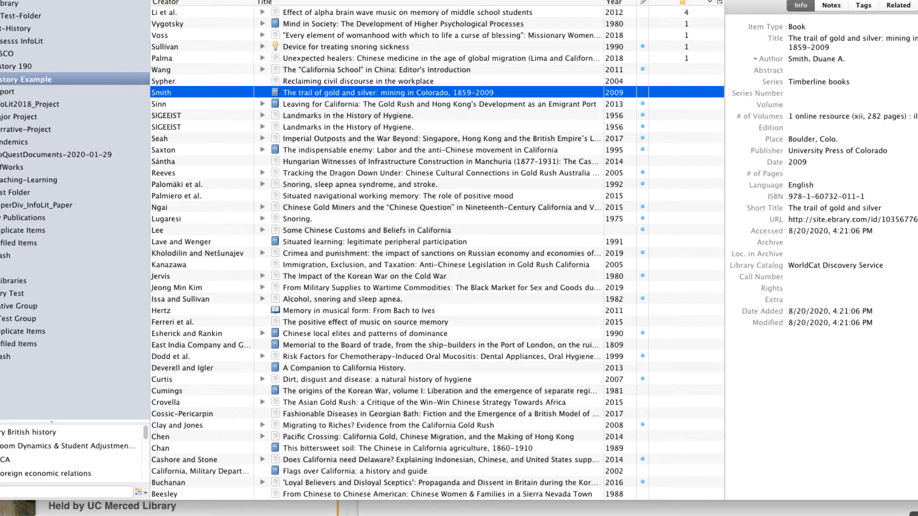
# Switch back to the browser and search Google Scholar for gold rush
pyautogui.press('super+Tab')
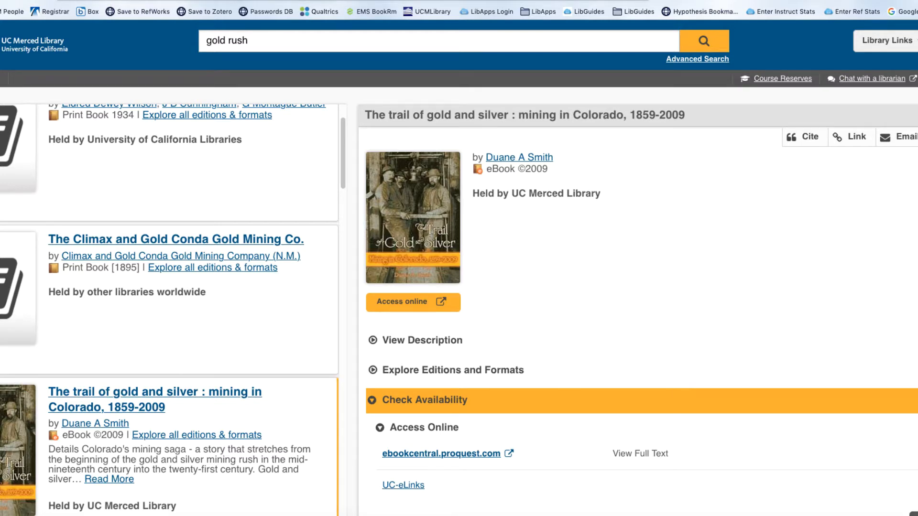
pyautogui.hotkey('ctrl', 'Tab')
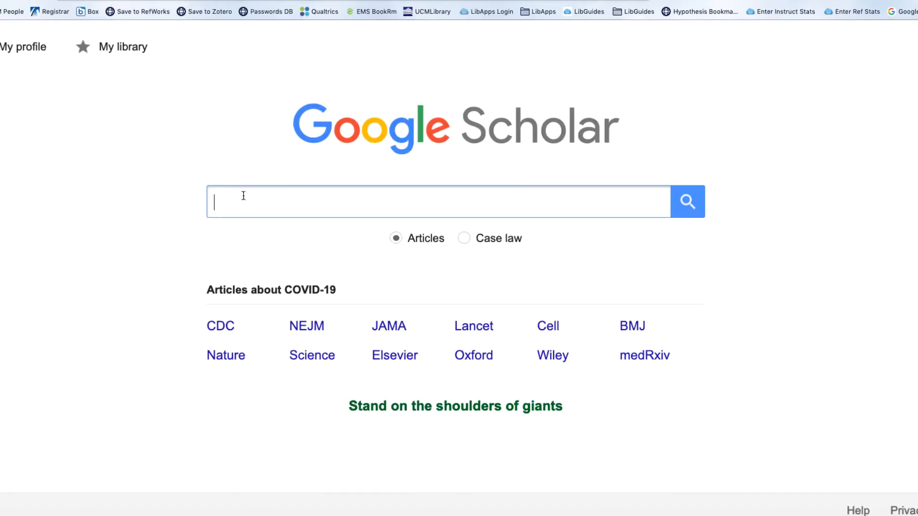
pyautogui.write('gold rush')
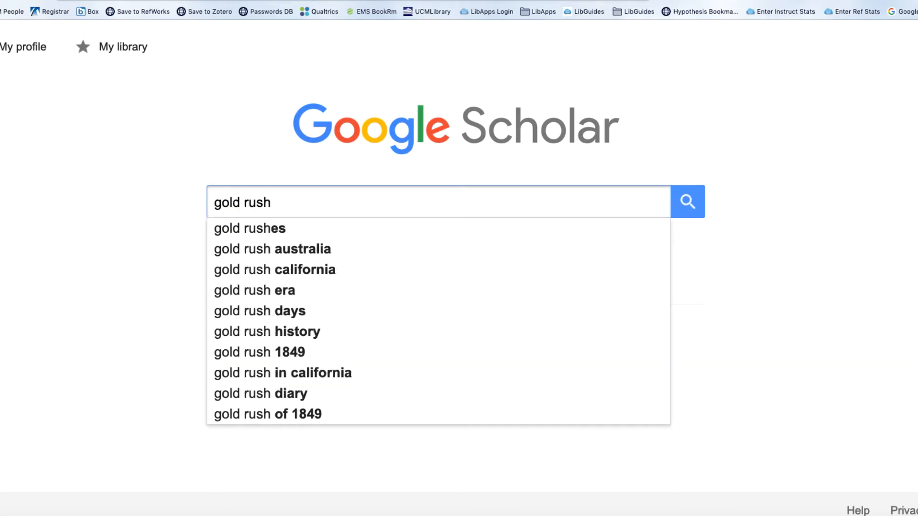
pyautogui.press('Escape')
pyautogui.press('Return')
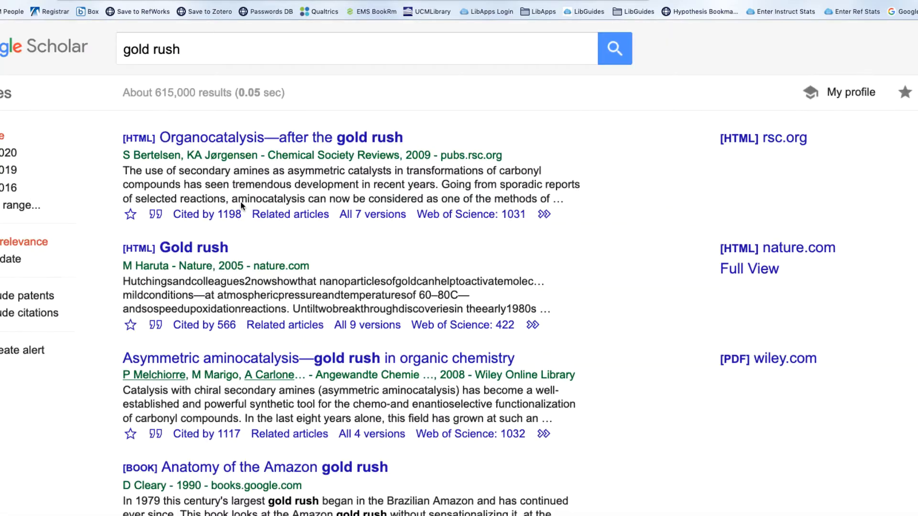
# Open the article "E-Retail: Gold Rush or Fool's Gold?" from the results and save it to Zotero
pyautogui.scroll(-3, 609, 182)
pyautogui.scroll(-10, 610, 186)
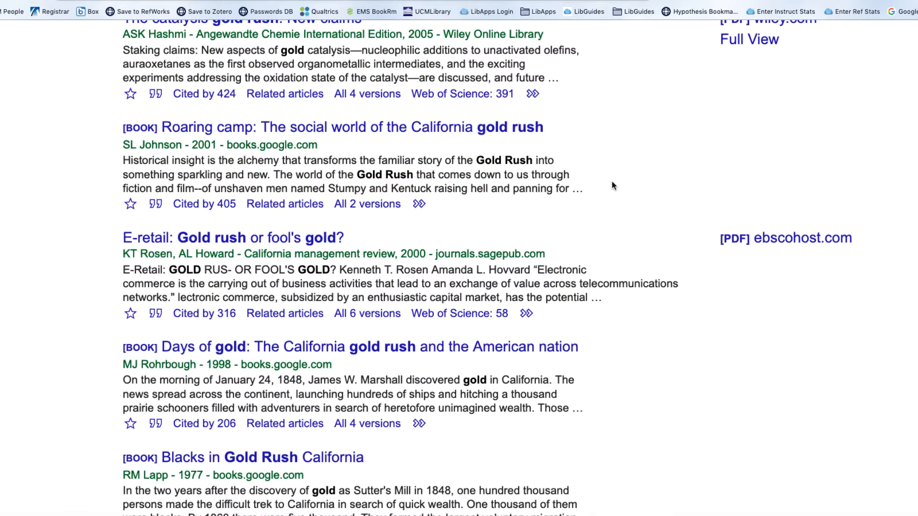
pyautogui.scroll(-1, 612, 184)
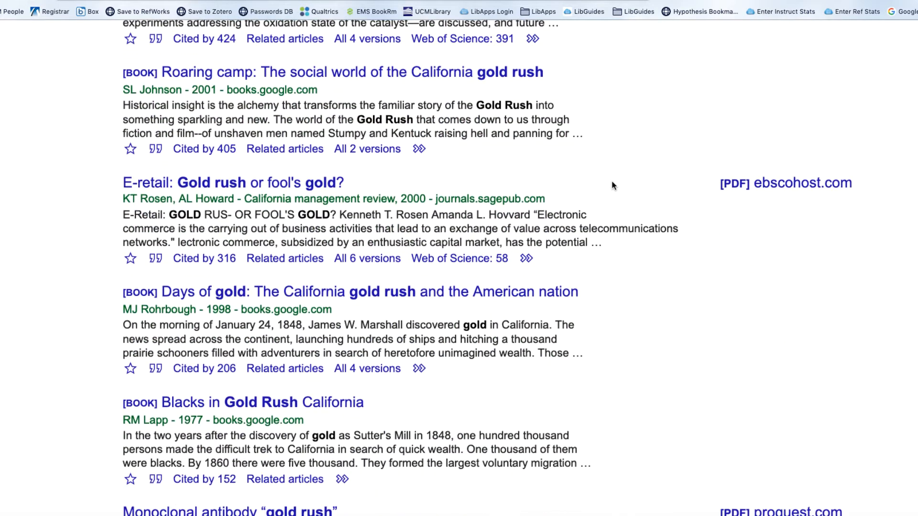
pyautogui.click(289, 184)
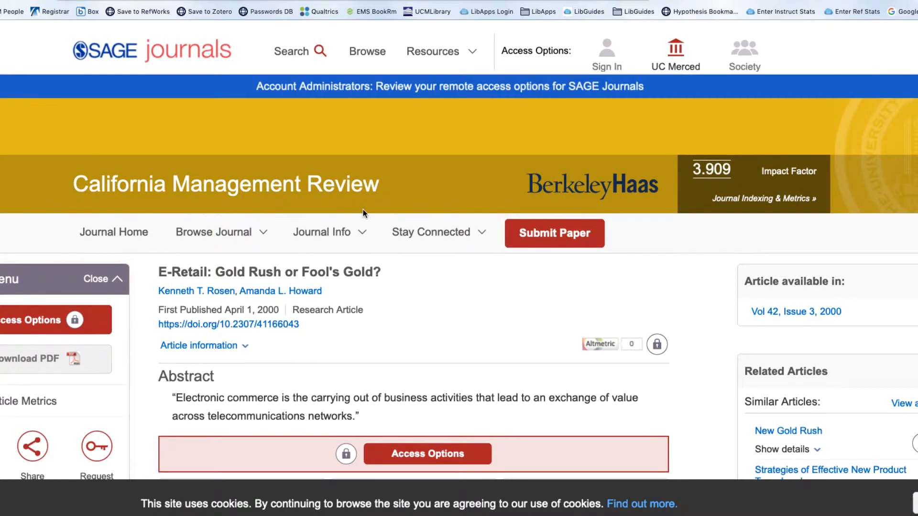
pyautogui.click(362, 232)
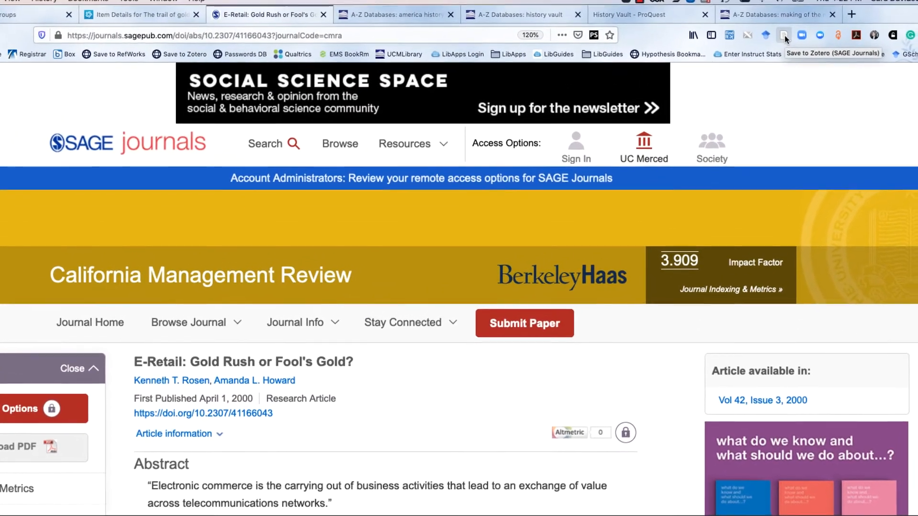
pyautogui.click(784, 36)
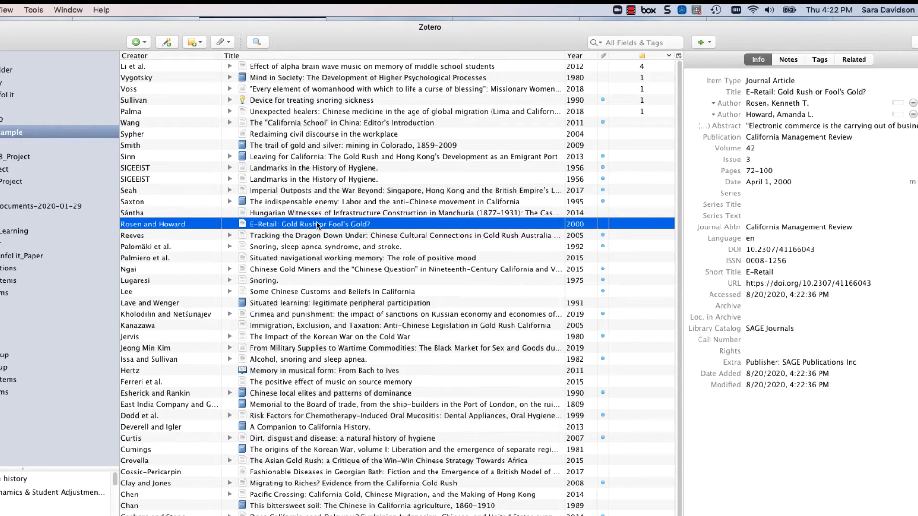
# Check the saved E-Retail article's details in Zotero, including its authors, issue, language, URL, access date and archive fields
pyautogui.click(835, 103)
pyautogui.click(782, 161)
pyautogui.press('Return')
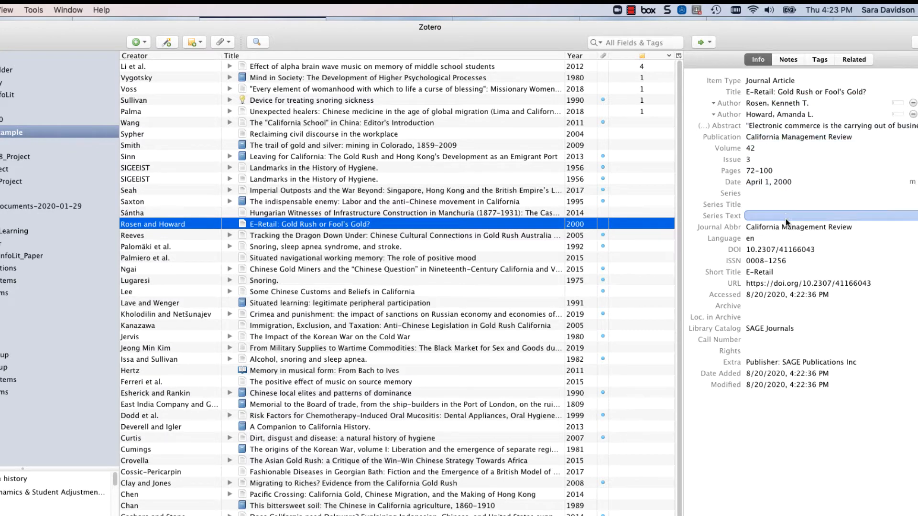
pyautogui.click(788, 295)
pyautogui.click(790, 305)
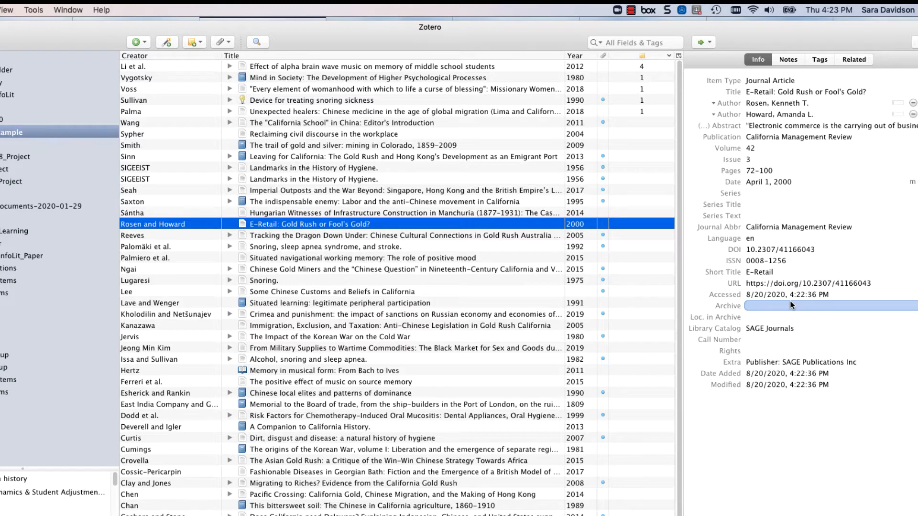
pyautogui.click(816, 236)
pyautogui.click(760, 103)
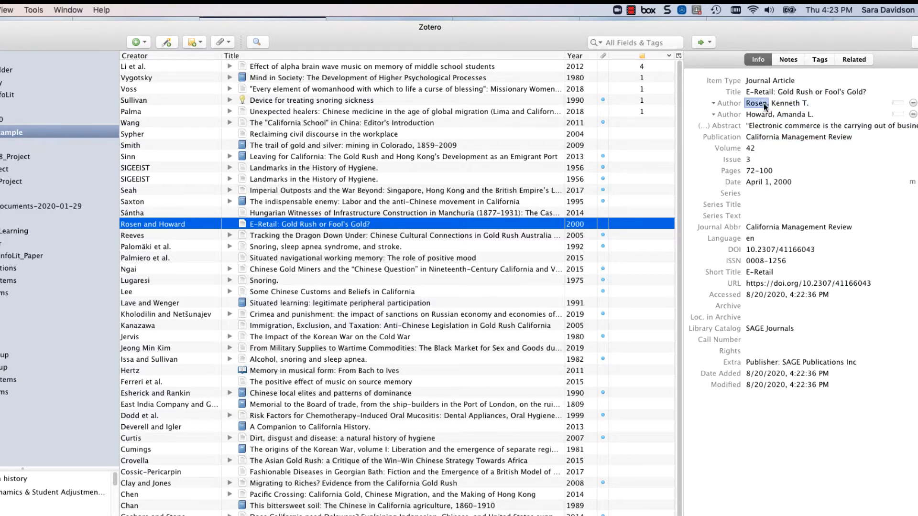
pyautogui.click(866, 283)
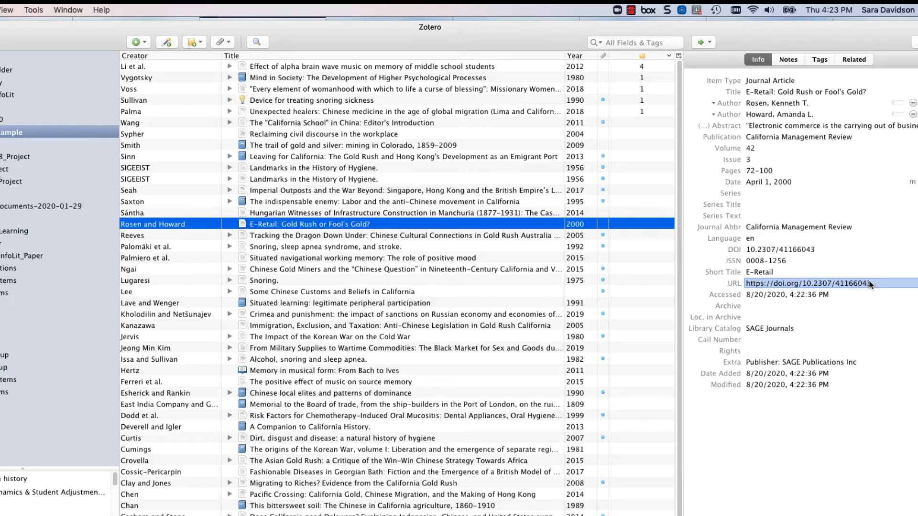
# Return to the browser and open the America: History & Life (EBSCO) database from the library's A-Z database list
pyautogui.press('super+Tab')
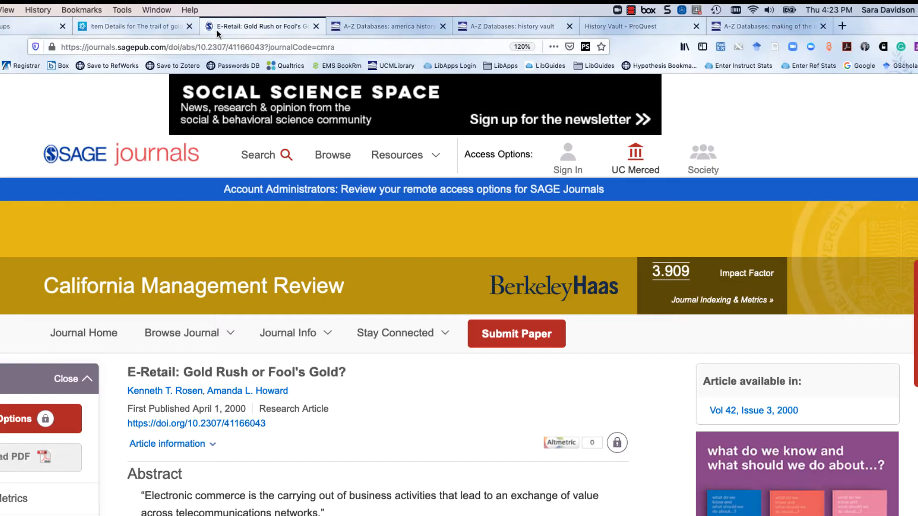
pyautogui.click(377, 27)
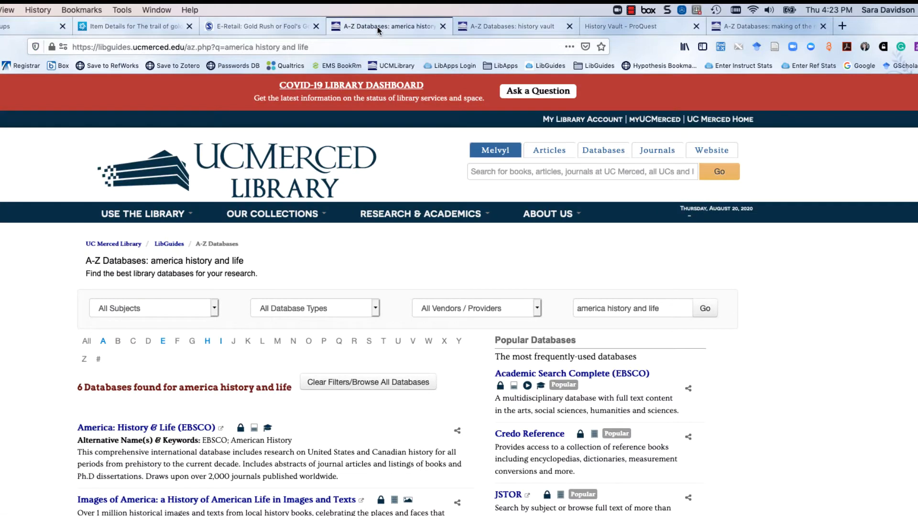
pyautogui.scroll(-5, 458, 294)
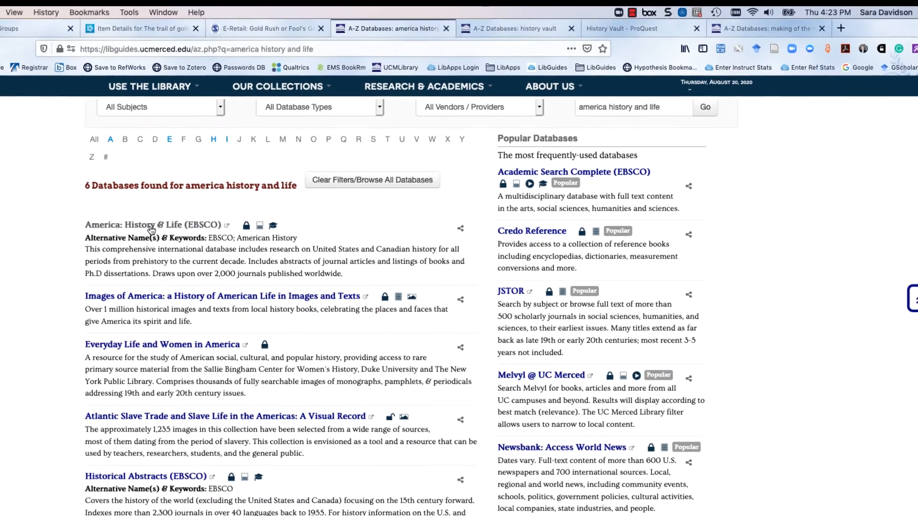
pyautogui.click(188, 229)
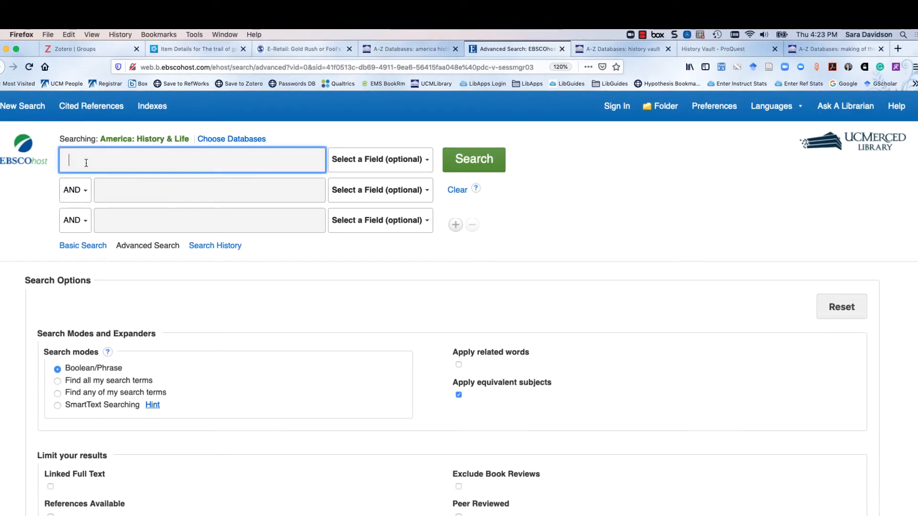
# Search America: History & Life for the exact phrase "gold rush"
pyautogui.write('"gold rush"')
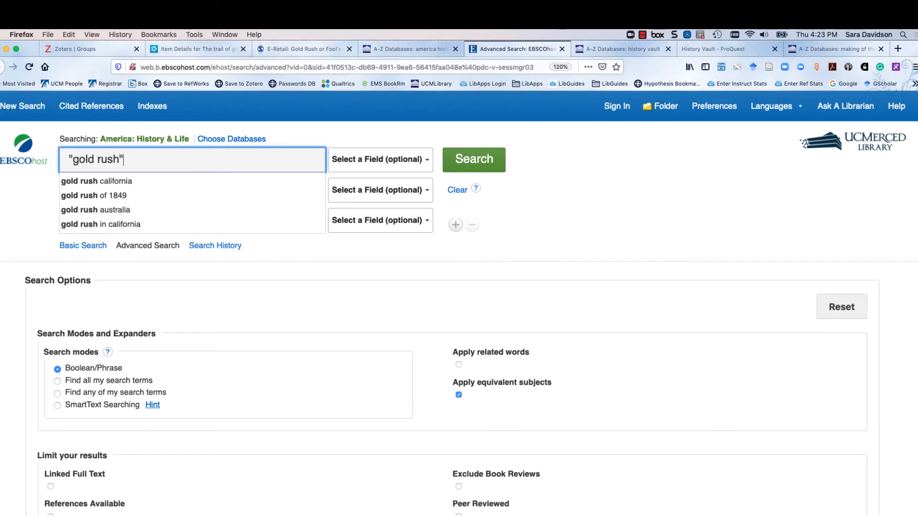
pyautogui.click(484, 161)
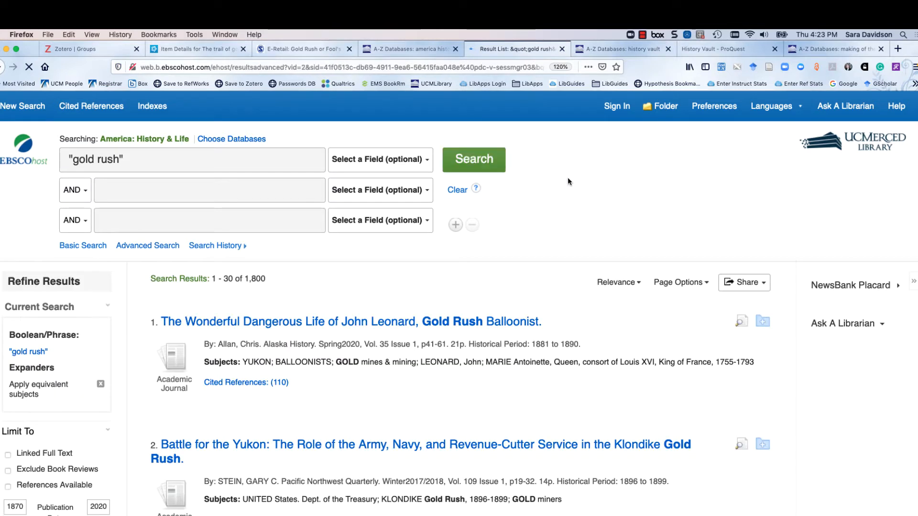
# Open the article "The Wonderful Dangerous Life of John Leonard, Gold Rush Balloonist" from the results and save it to Zotero's History Example collection
pyautogui.scroll(-2, 581, 178)
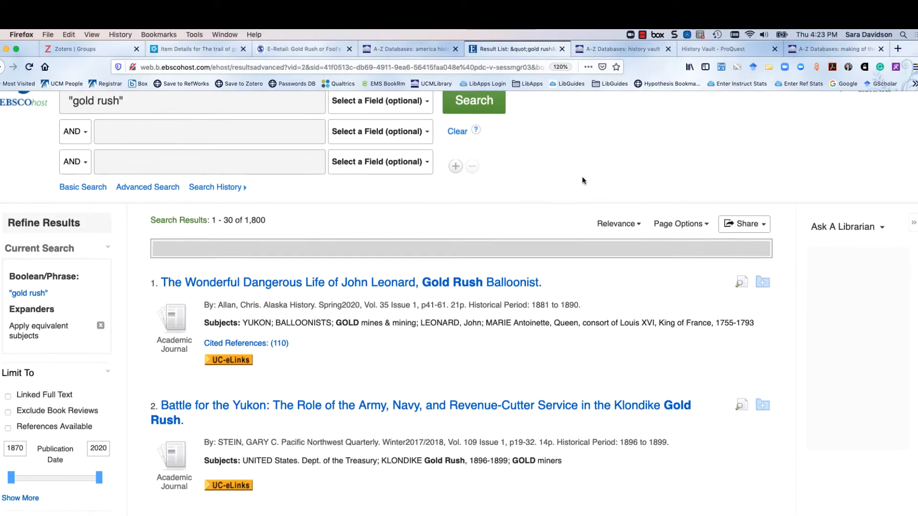
pyautogui.scroll(-2, 582, 180)
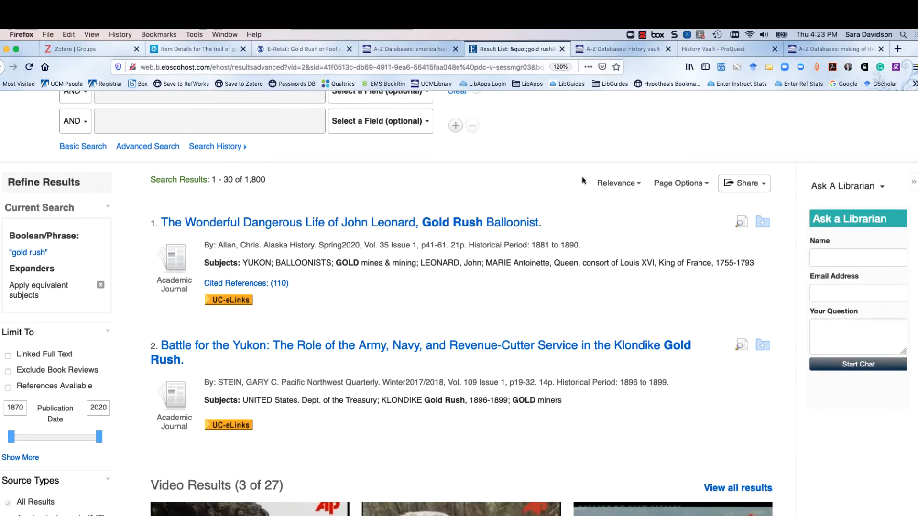
pyautogui.scroll(-2, 565, 182)
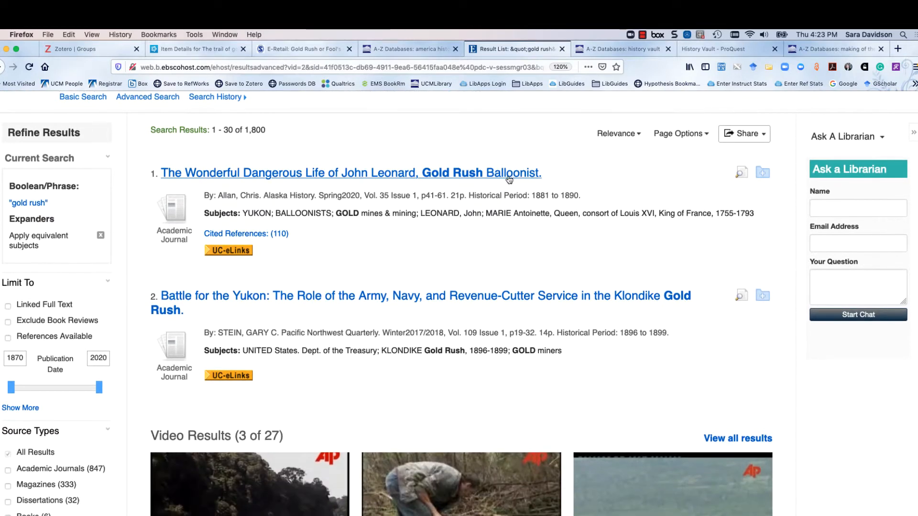
pyautogui.click(509, 178)
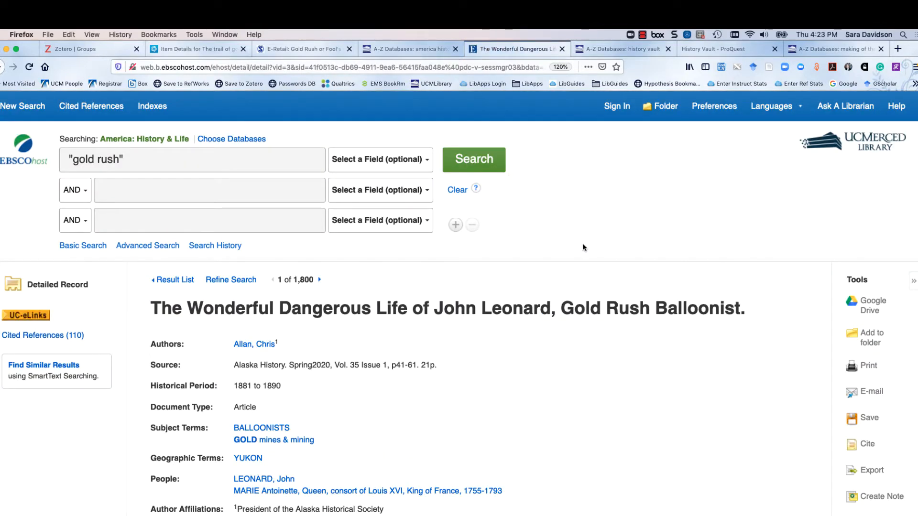
pyautogui.scroll(-1, 583, 244)
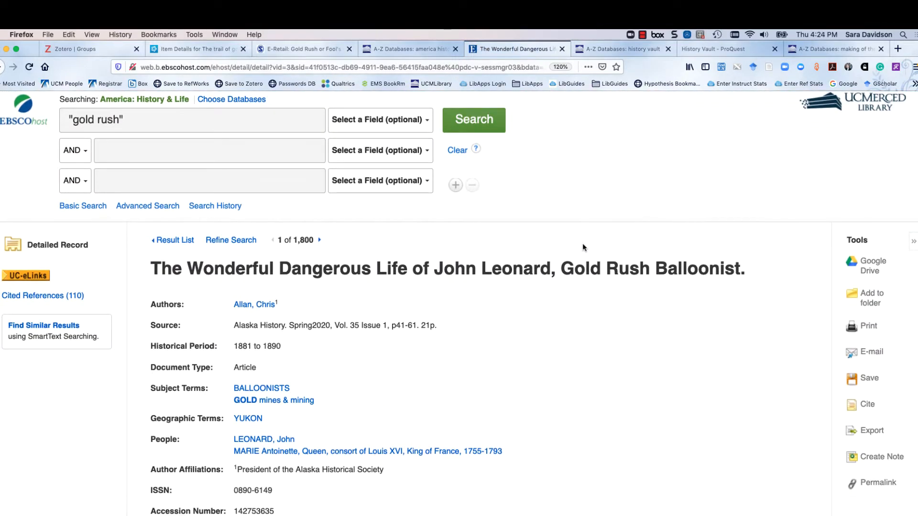
pyautogui.scroll(-3, 583, 247)
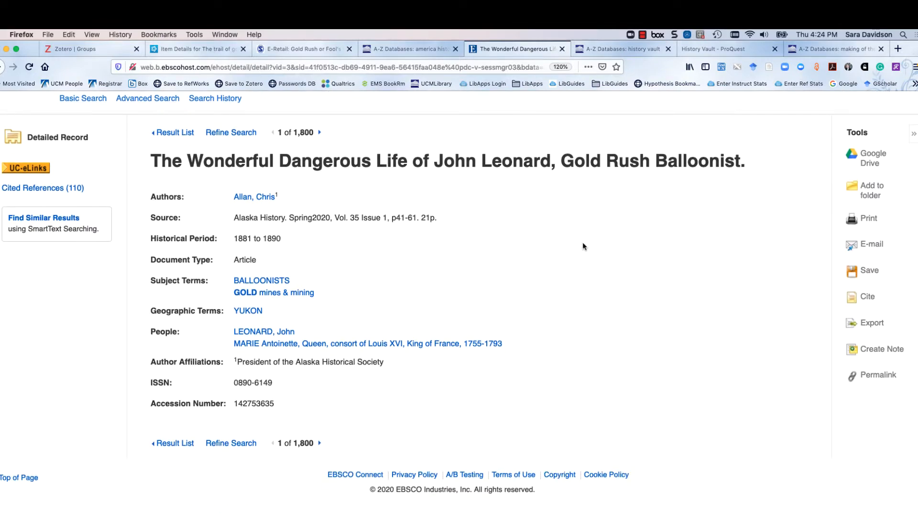
pyautogui.scroll(4, 582, 246)
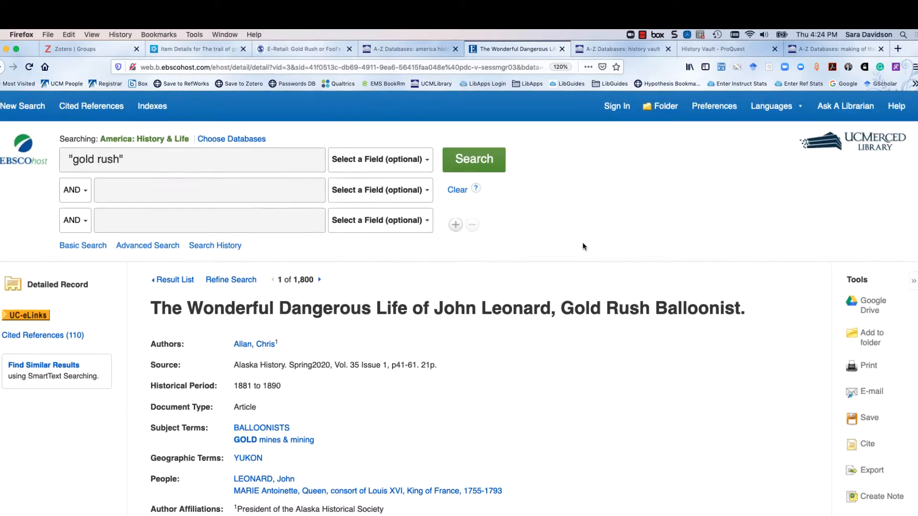
pyautogui.click(769, 68)
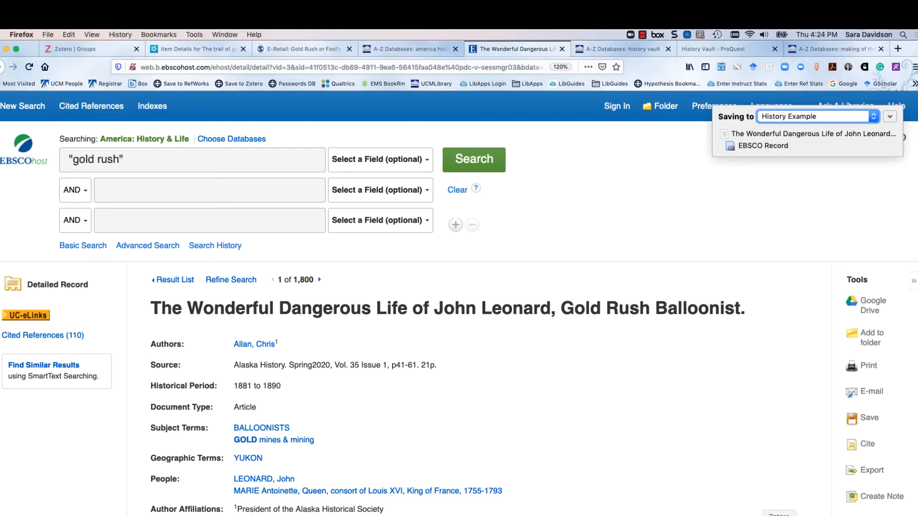
# Check the saved balloonist article's citation fields in Zotero and its online availability through UC-eLinks
pyautogui.click(779, 515)
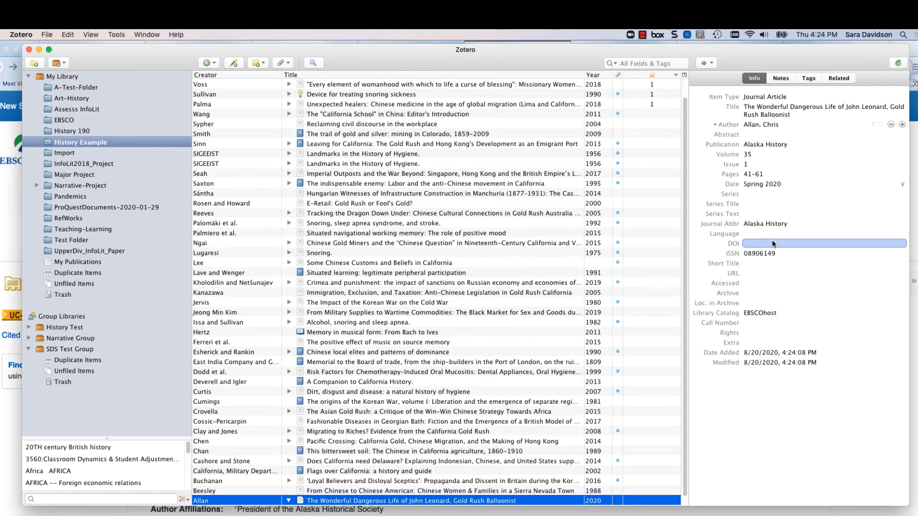
pyautogui.click(465, 509)
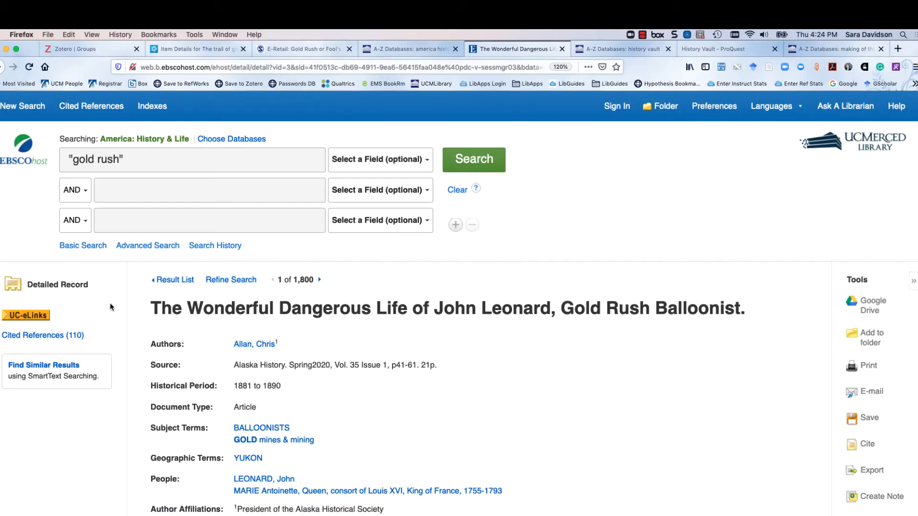
pyautogui.click(28, 316)
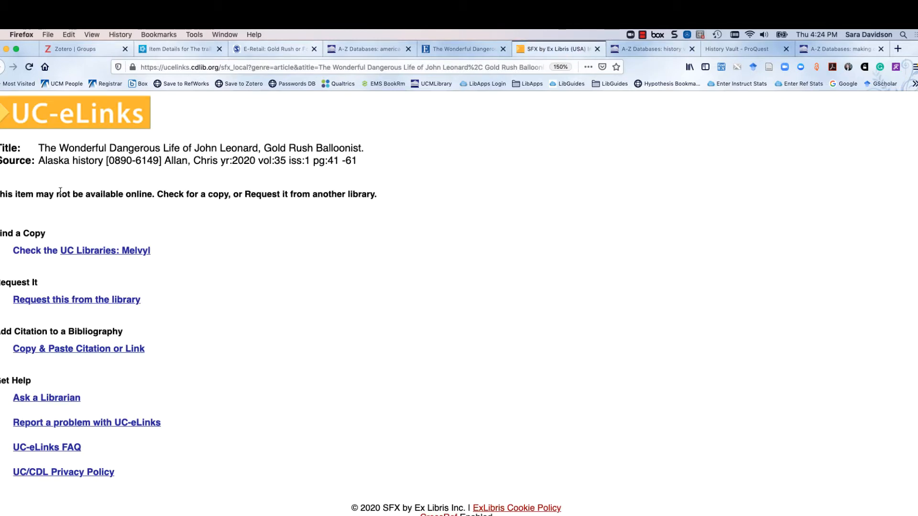
pyautogui.moveTo(364, 196); pyautogui.dragTo(2, 196)
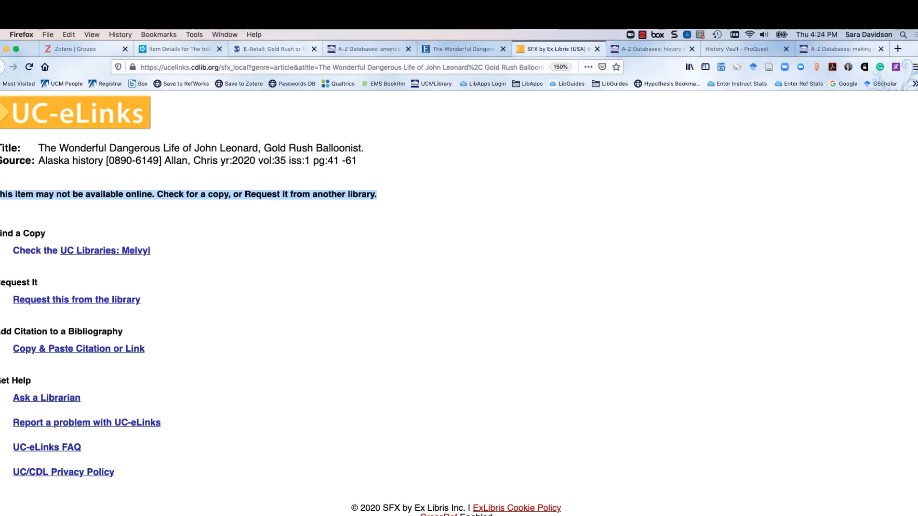
pyautogui.click(191, 234)
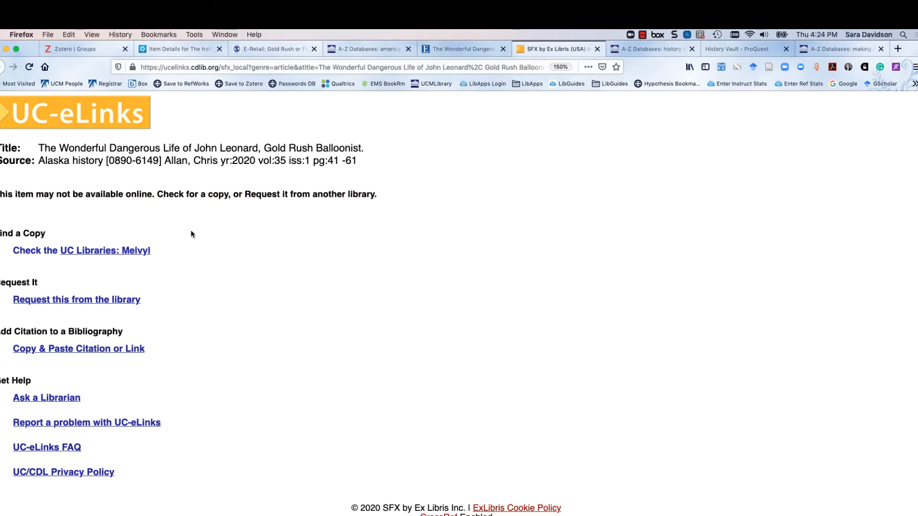
# Open the History Vault (ProQuest) database from the library's A-Z database list
pyautogui.click(444, 50)
pyautogui.click(647, 47)
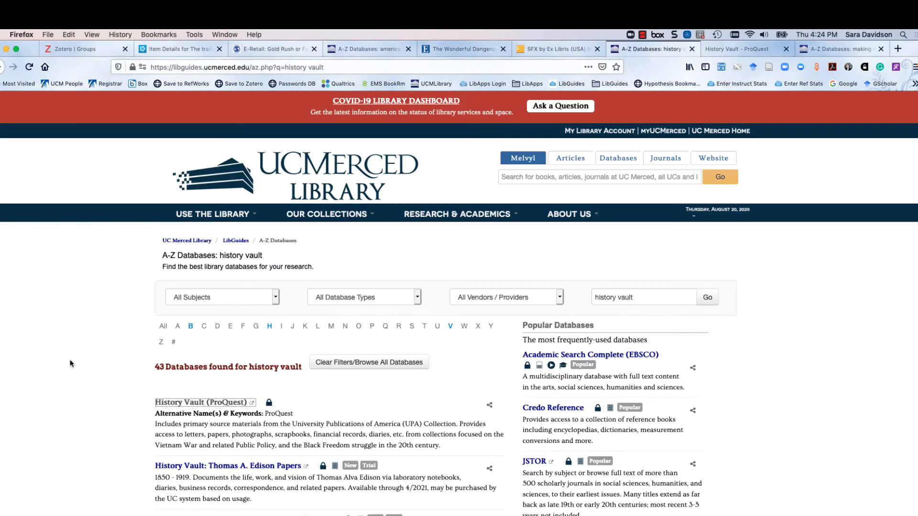
pyautogui.scroll(-3, 72, 349)
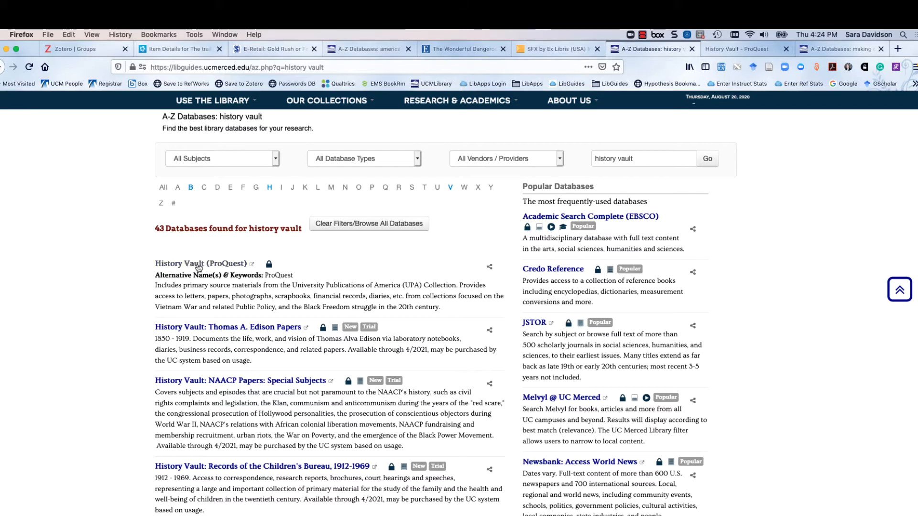
pyautogui.click(198, 264)
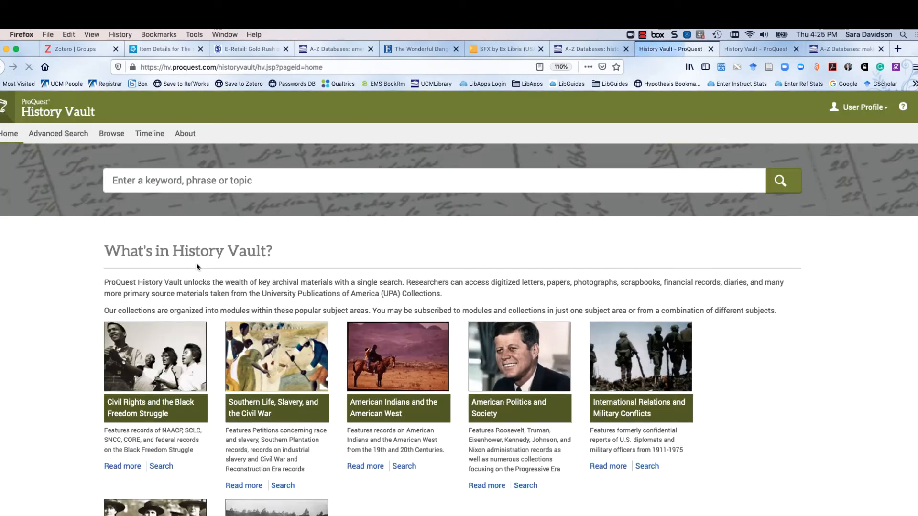
# Search History Vault for "protest and music"
pyautogui.click(251, 180)
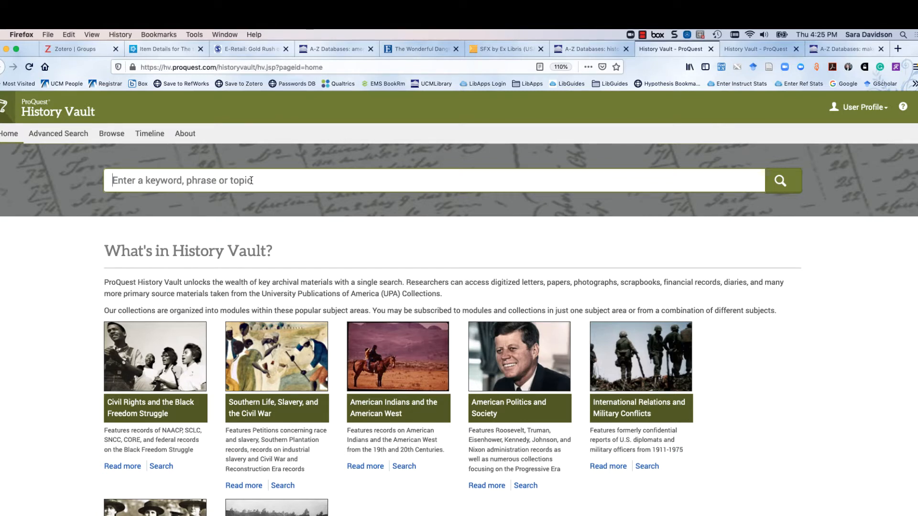
pyautogui.write('protest')
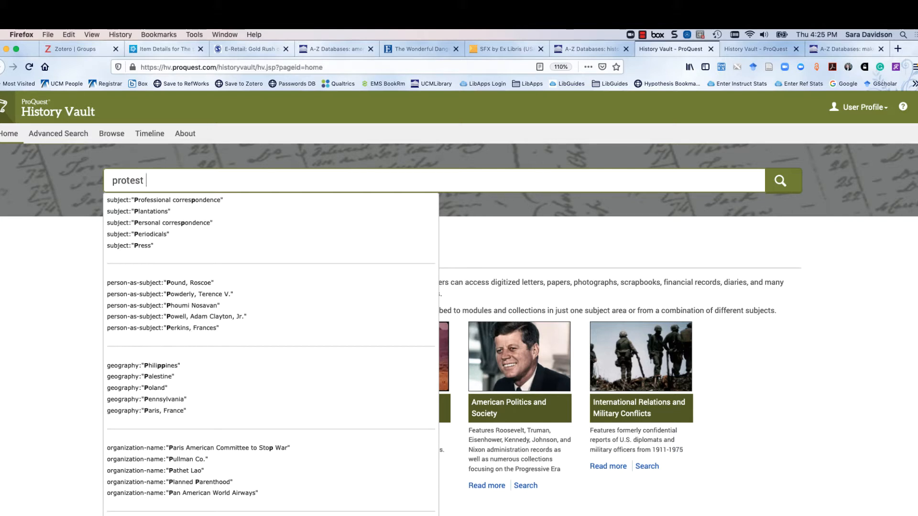
pyautogui.write(' and music')
pyautogui.press('Return')
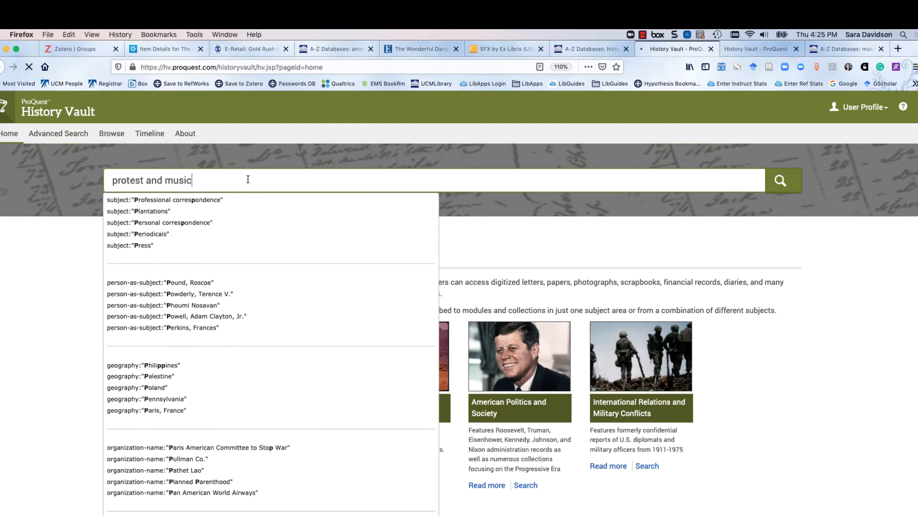
pyautogui.click(780, 186)
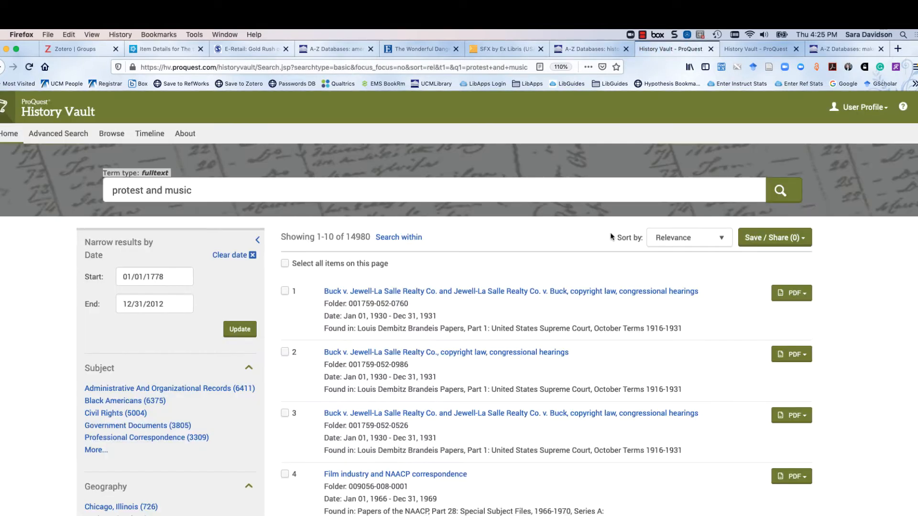
# Note the source collection of the first Buck v. Jewell-La Salle Realty Co. result and open its folder record
pyautogui.scroll(-2, 589, 243)
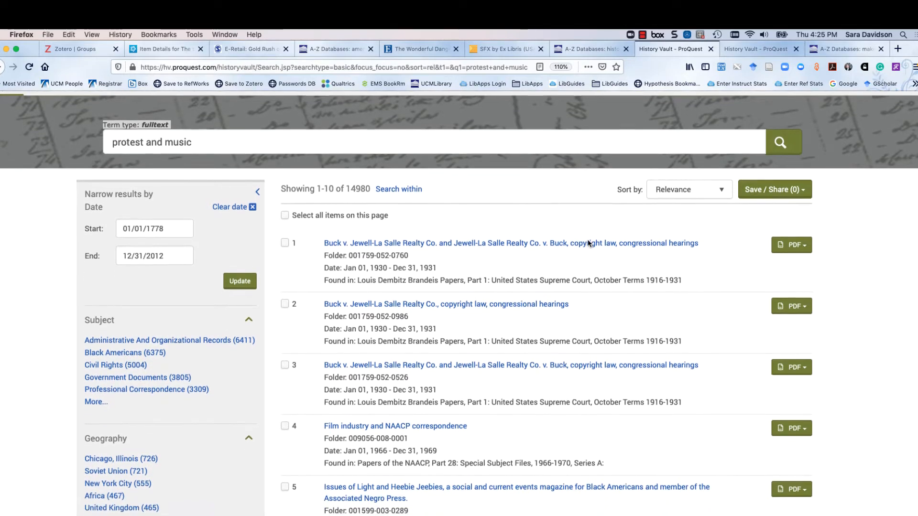
pyautogui.scroll(-2, 593, 244)
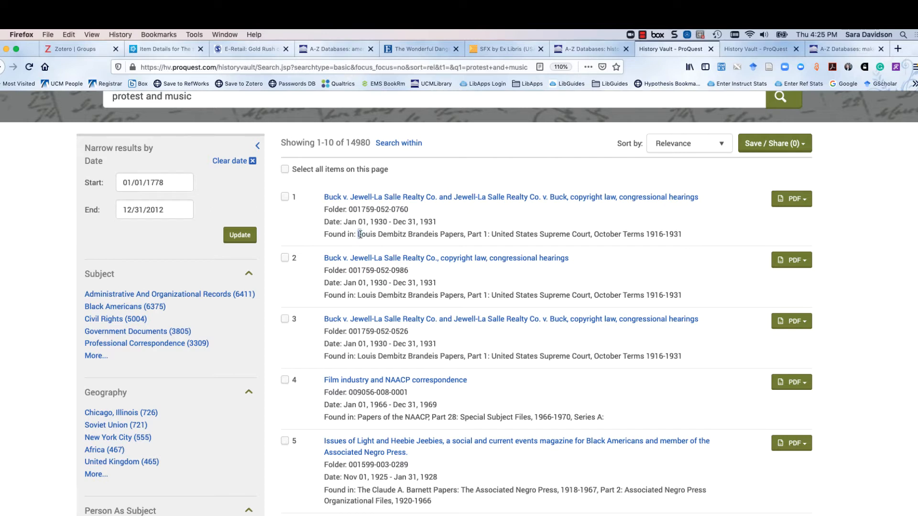
pyautogui.moveTo(358, 235); pyautogui.dragTo(463, 231)
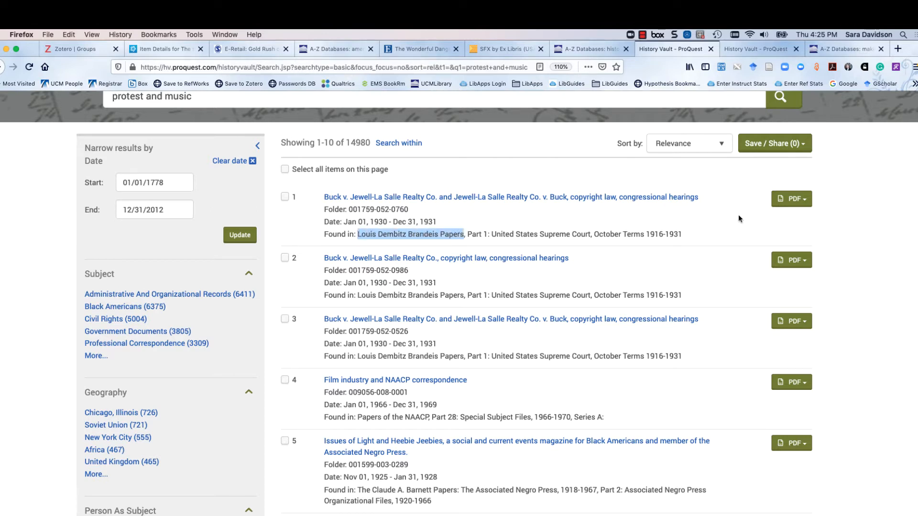
pyautogui.click(585, 221)
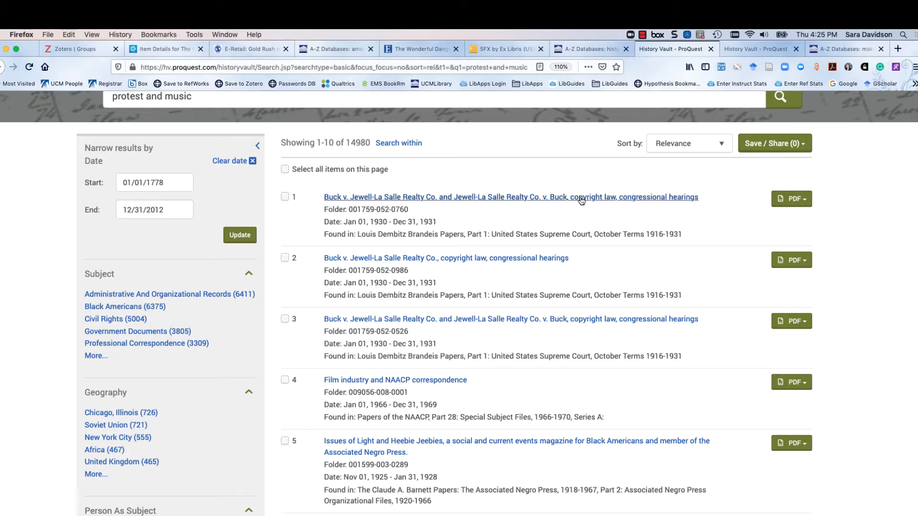
pyautogui.click(581, 200)
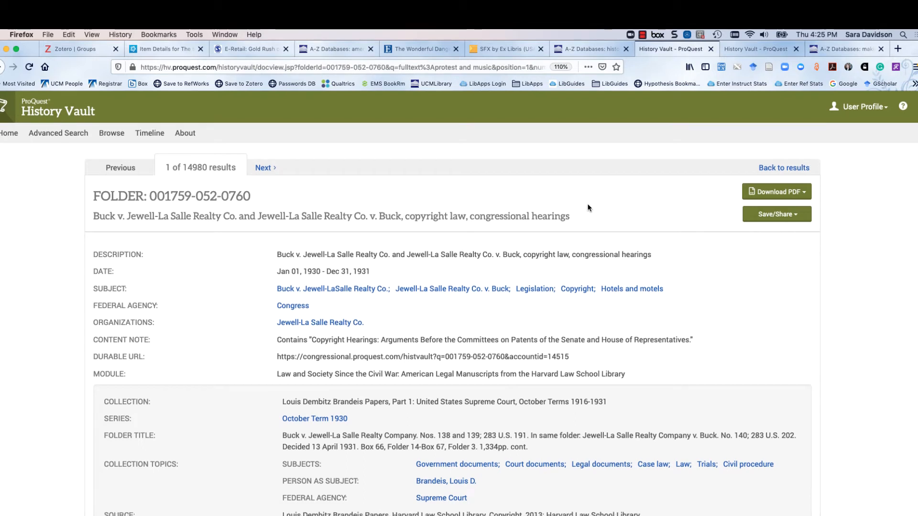
pyautogui.scroll(-1, 587, 207)
# Review the folder record's save and export options, and save the record's page to Zotero
pyautogui.click(794, 189)
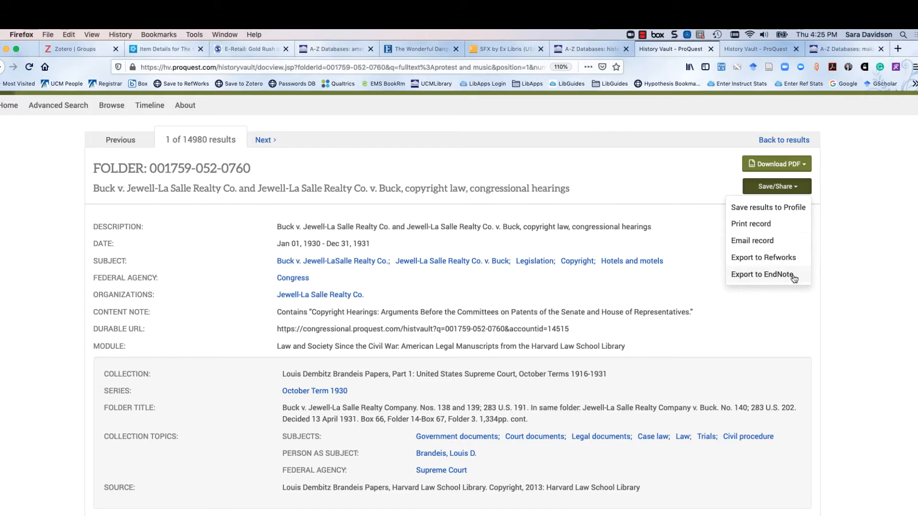
pyautogui.click(670, 174)
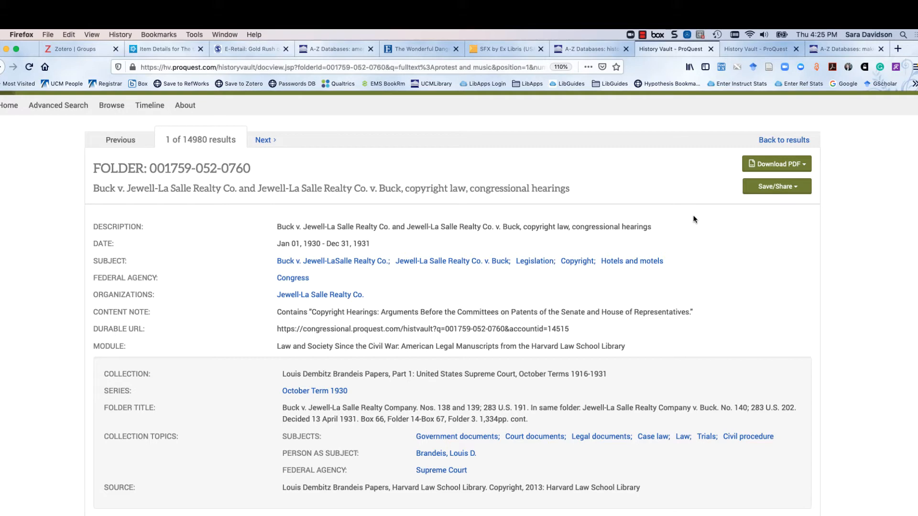
pyautogui.scroll(-5, 699, 217)
pyautogui.scroll(10, 699, 217)
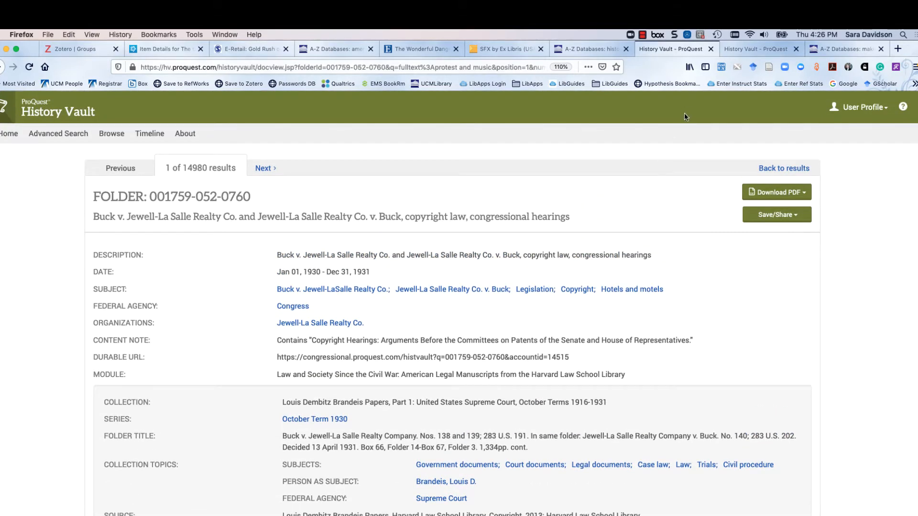
pyautogui.click(769, 70)
# Check the saved History Vault web page's citation fields and attached snapshot in Zotero, and return to the folder record in Firefox
pyautogui.click(759, 515)
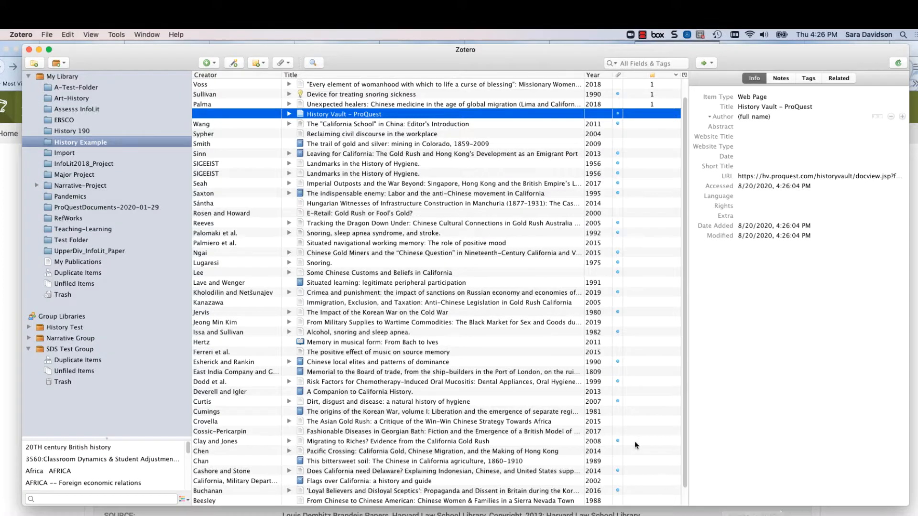
pyautogui.click(288, 114)
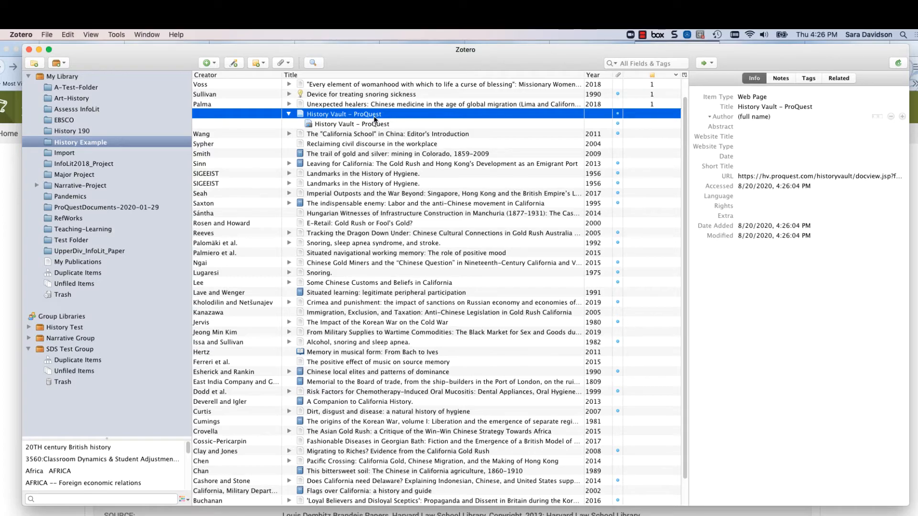
pyautogui.click(349, 126)
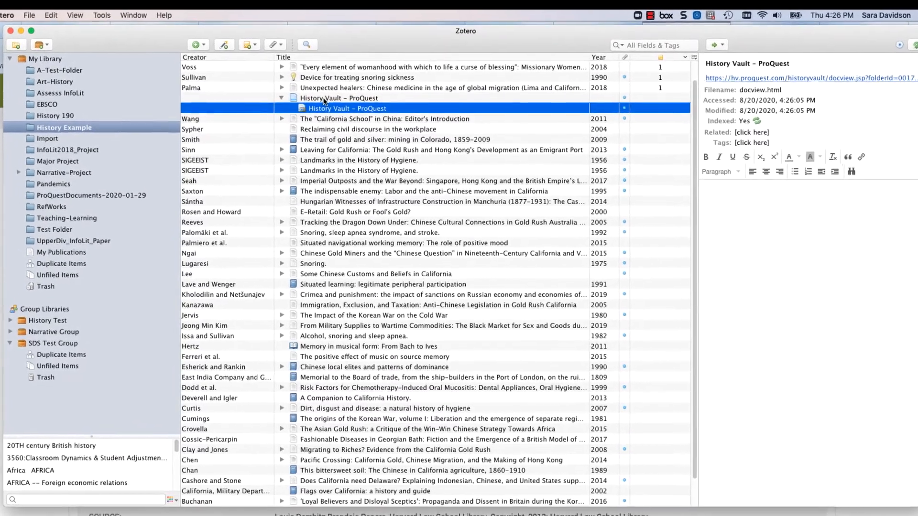
pyautogui.click(326, 104)
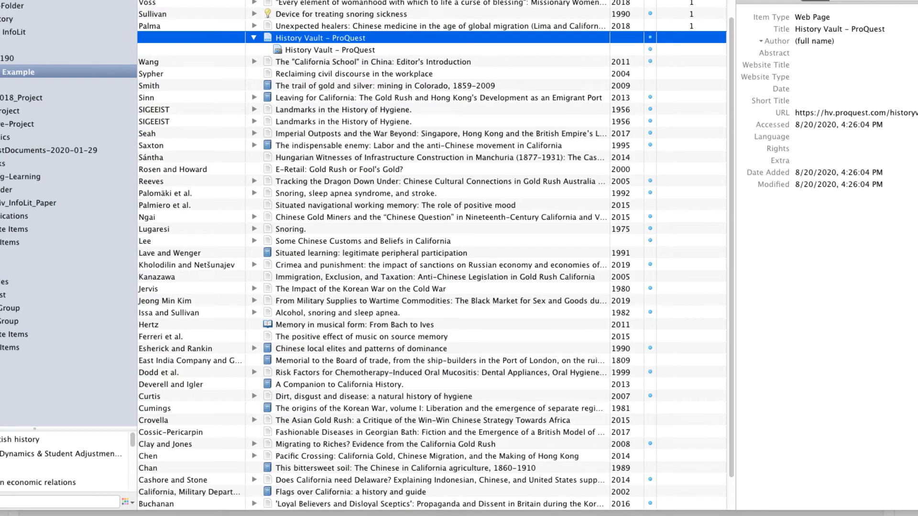
pyautogui.moveTo(913, 510); pyautogui.dragTo(853, 505)
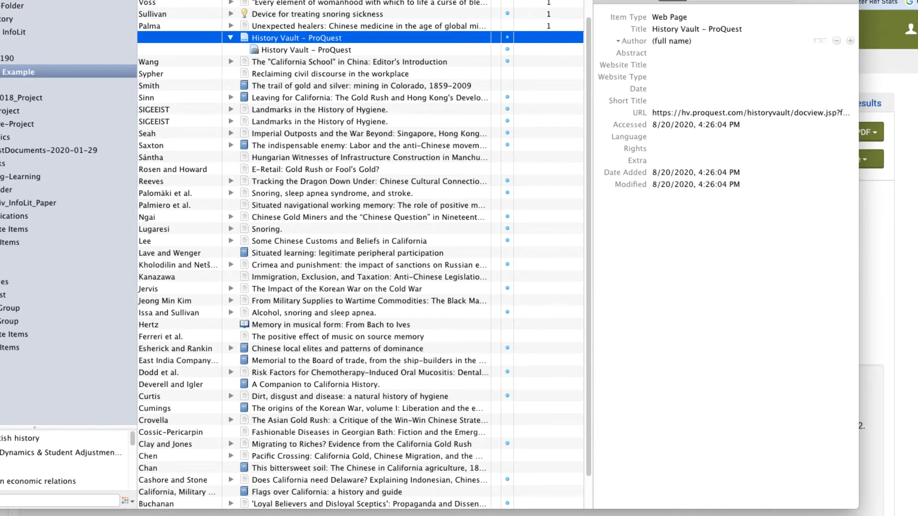
pyautogui.moveTo(450, 0); pyautogui.dragTo(451, 7)
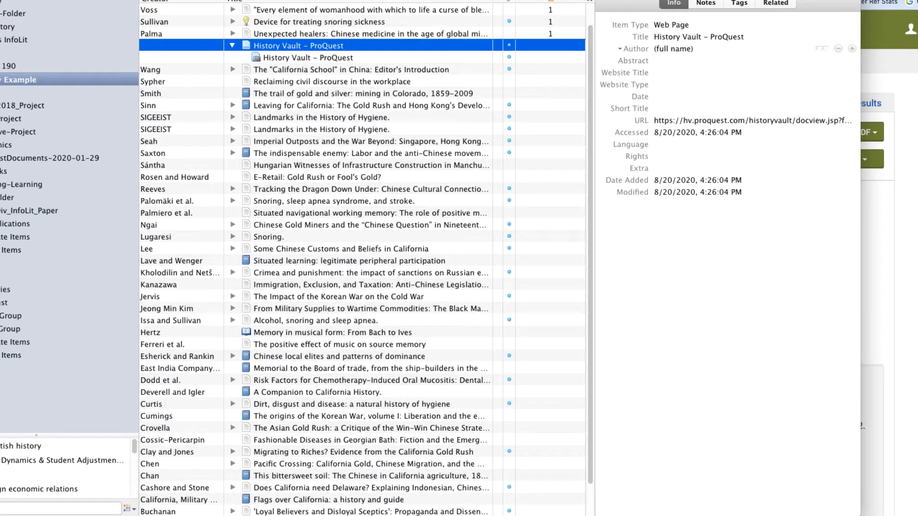
pyautogui.press('super+Tab')
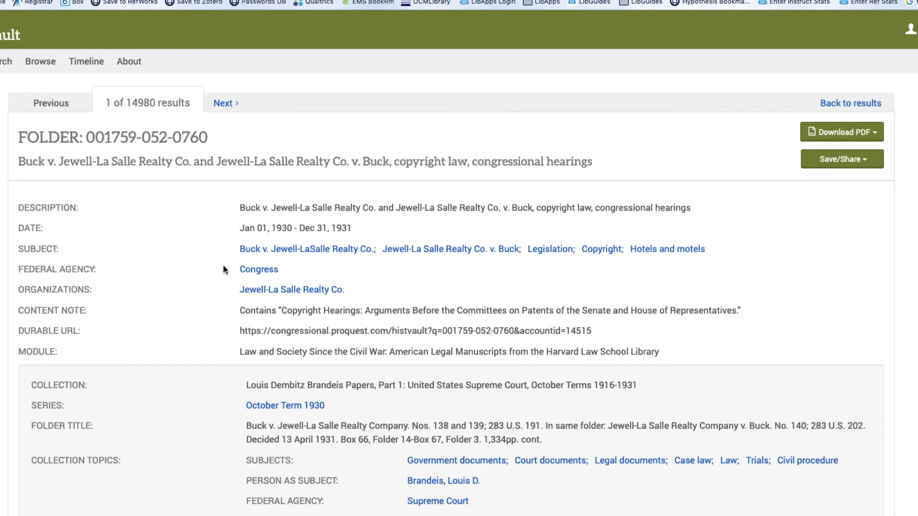
# Copy the federal agency "Congress" from the folder record into the Author field of the History Vault item in Zotero
pyautogui.scroll(-3, 222, 265)
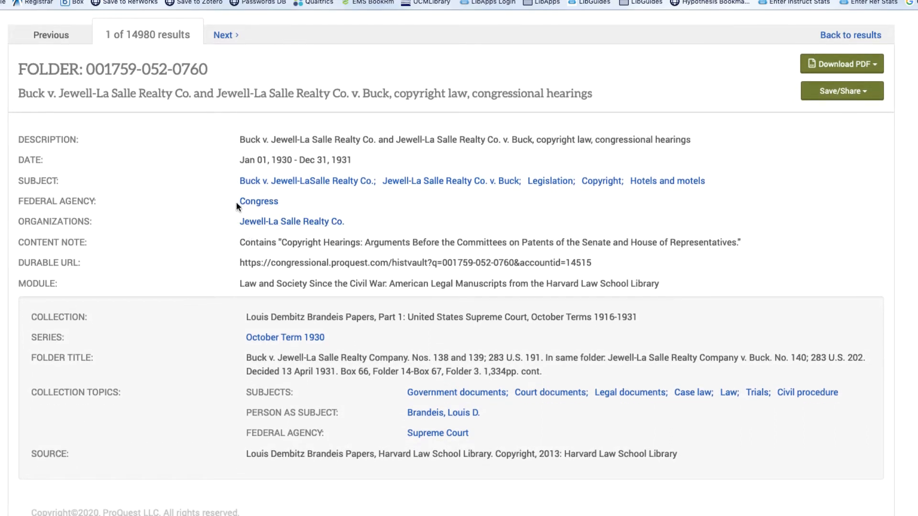
pyautogui.moveTo(236, 203); pyautogui.dragTo(282, 202)
pyautogui.press('super+c')
pyautogui.press('super+Tab')
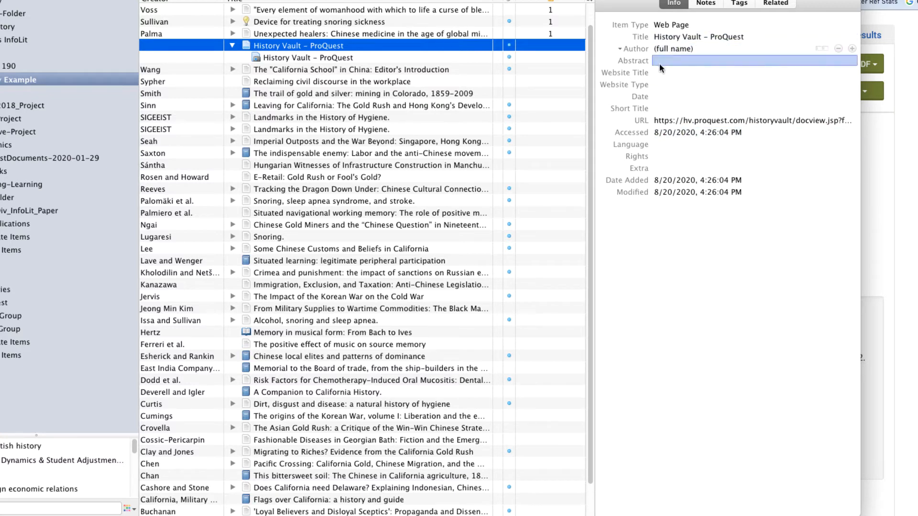
pyautogui.click(666, 49)
pyautogui.press('super+v')
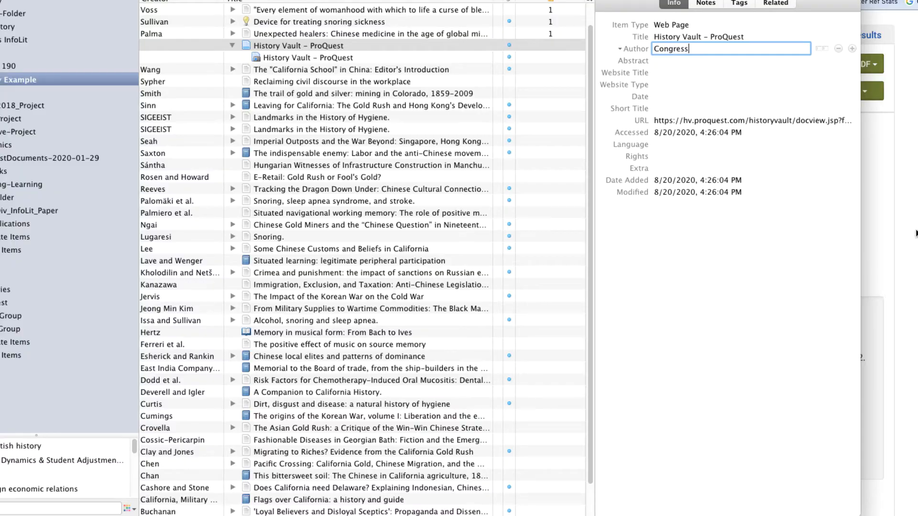
# Replace the Zotero item's title with the folder record's description, "Buck v. Jewell-La Salle Realty Co. and Jewell-La Salle Realty Co. v. Buck, copyright law, congressional hearings"
pyautogui.click(914, 233)
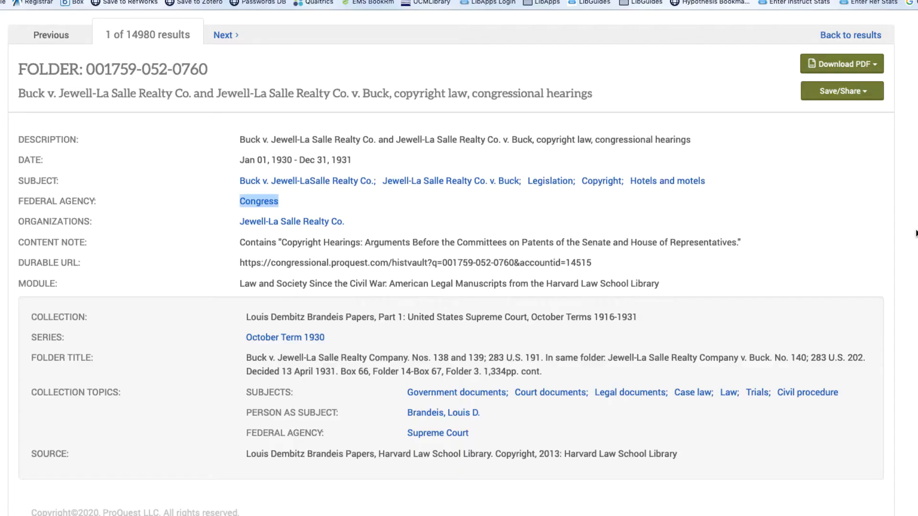
pyautogui.click(433, 202)
pyautogui.moveTo(240, 139); pyautogui.dragTo(700, 141)
pyautogui.press('super+c')
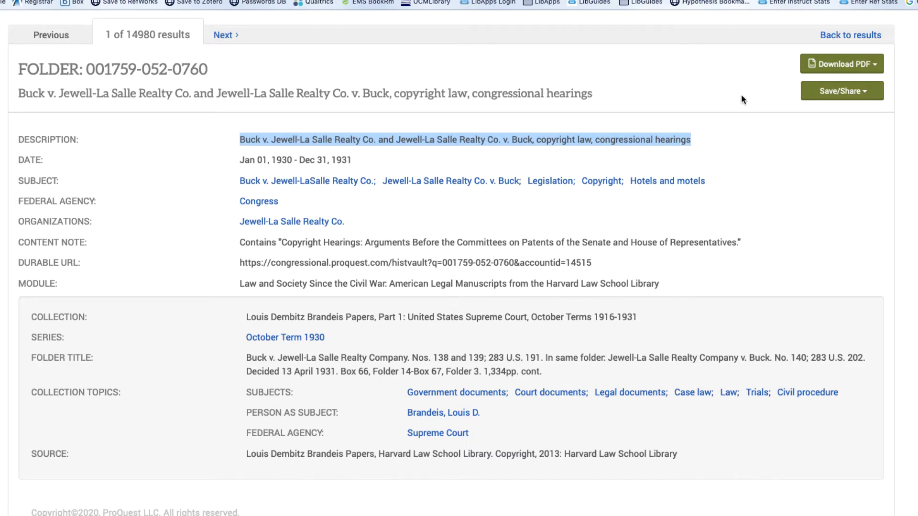
pyautogui.click(844, 515)
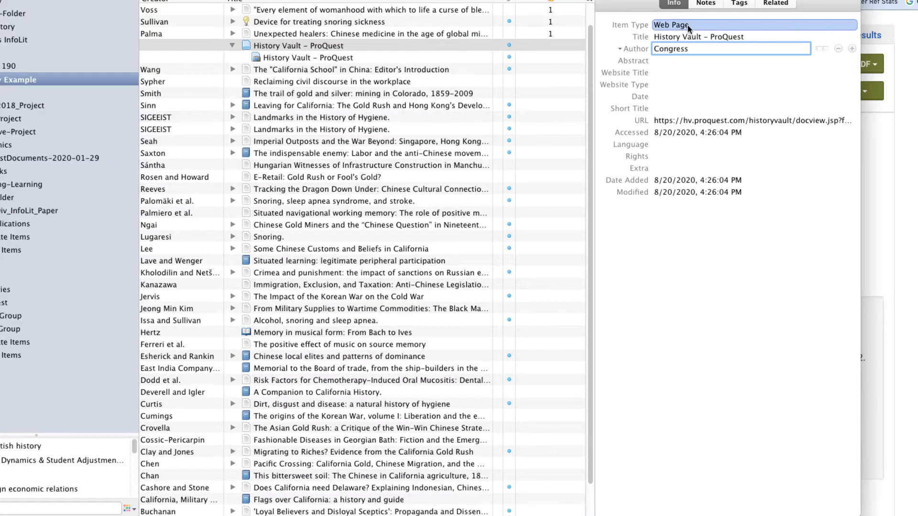
pyautogui.click(748, 37)
pyautogui.click(757, 38)
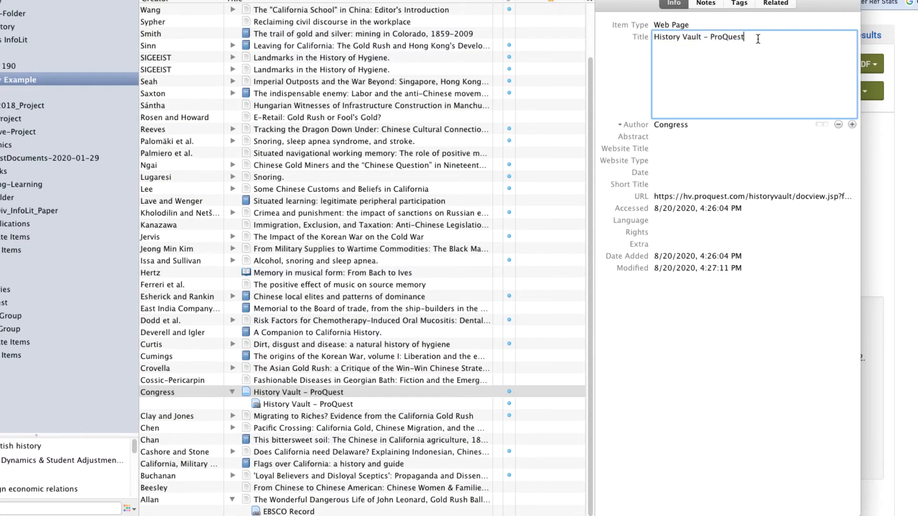
pyautogui.moveTo(757, 38); pyautogui.dragTo(601, 37)
pyautogui.press('super+v')
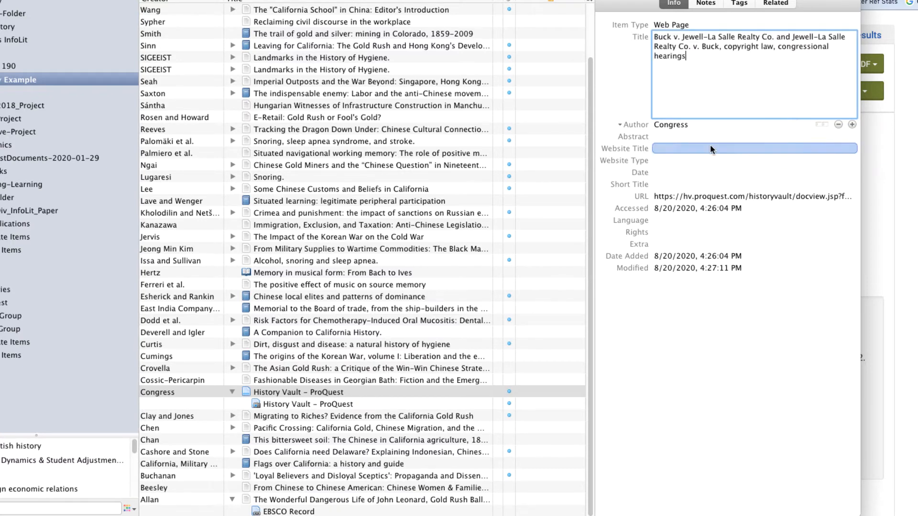
pyautogui.click(709, 147)
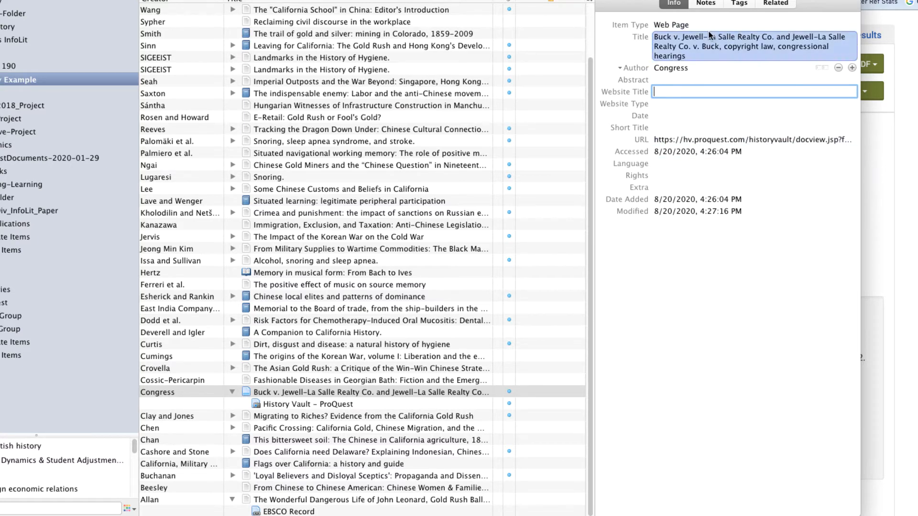
# Change the Buck v. Jewell-La Salle item's type from Web Page to Document
pyautogui.click(688, 25)
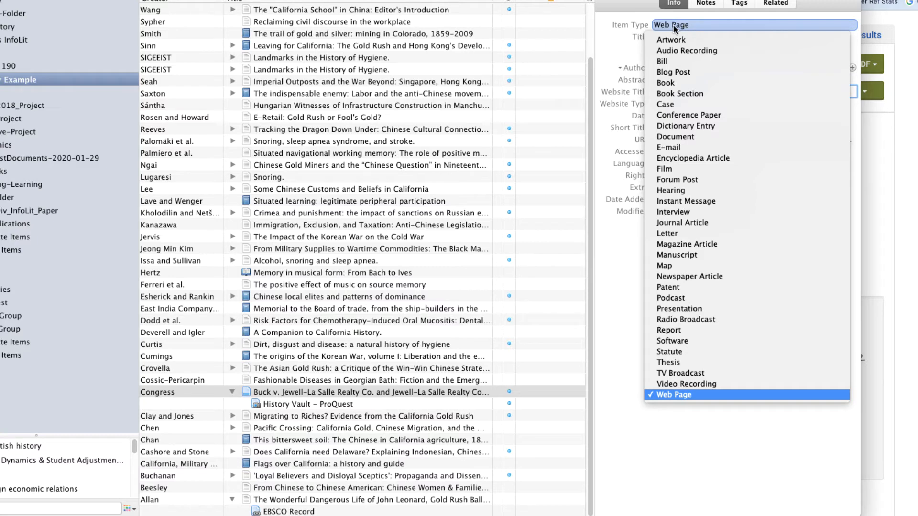
pyautogui.click(690, 137)
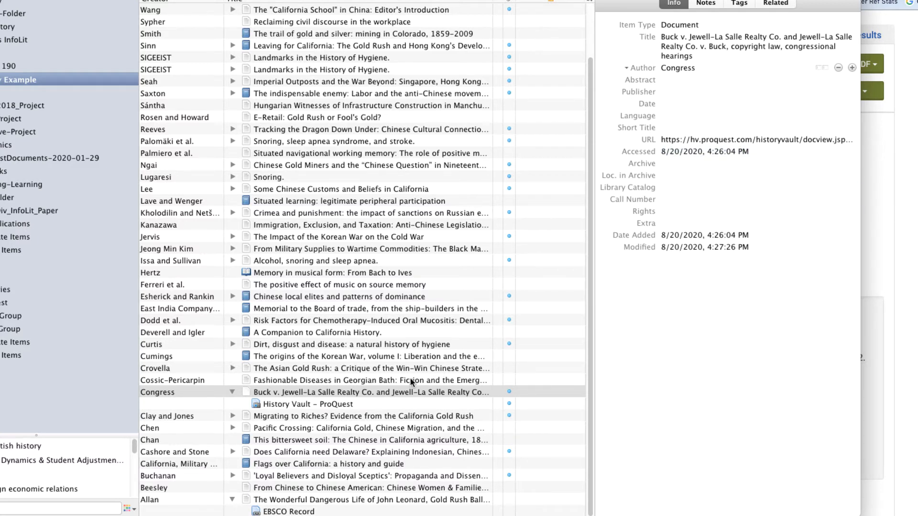
pyautogui.click(429, 392)
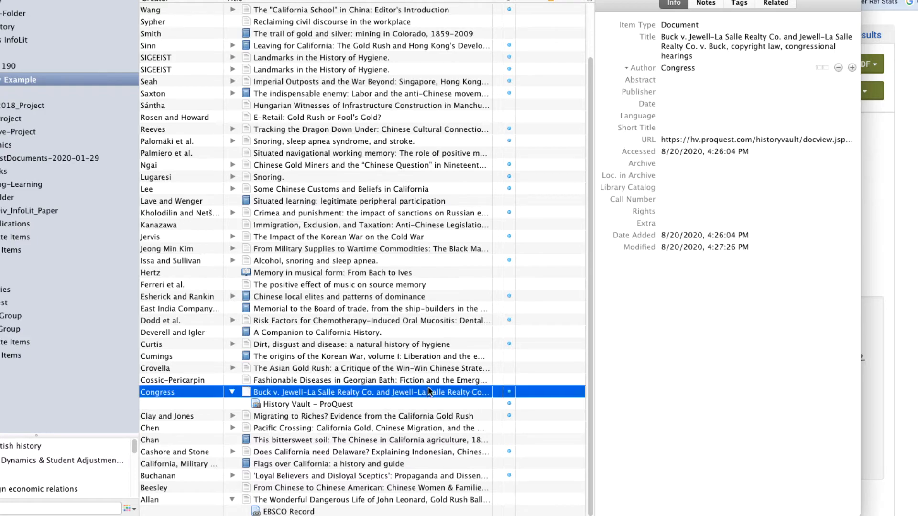
# Return to Firefox and open Making of the Modern World (Gale) from the library's A-Z database list
pyautogui.press('super+Tab')
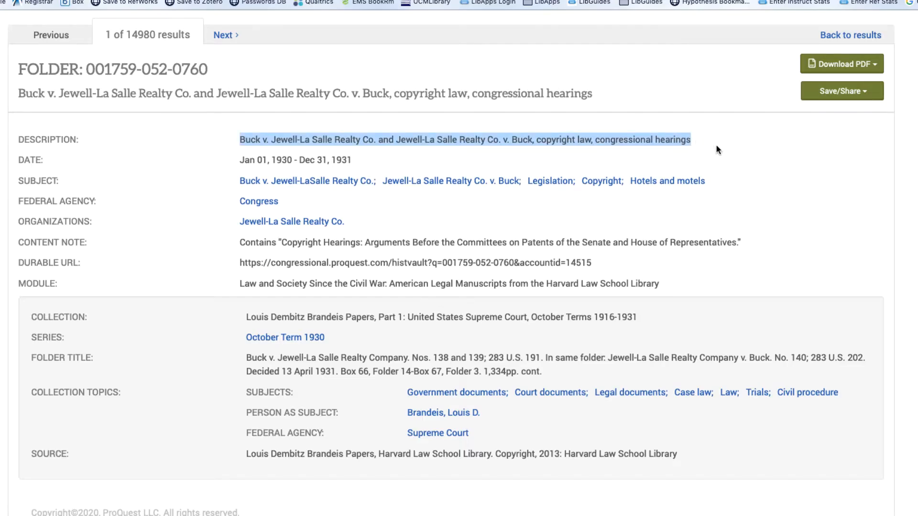
pyautogui.click(731, 147)
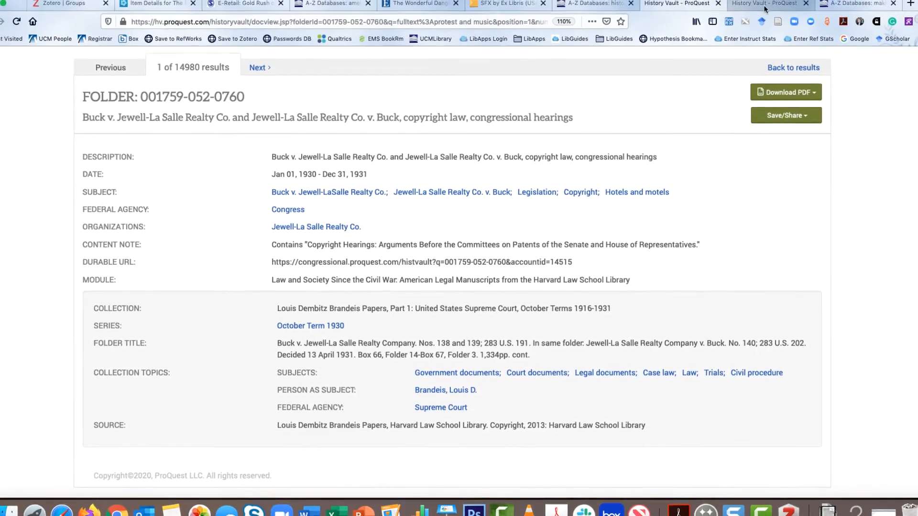
pyautogui.click(831, 15)
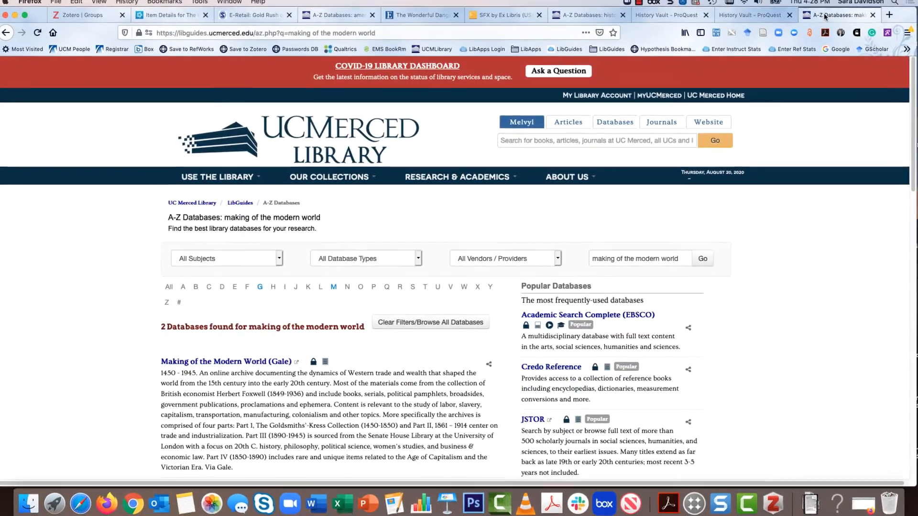
pyautogui.scroll(-2, 111, 286)
pyautogui.scroll(-5, 113, 282)
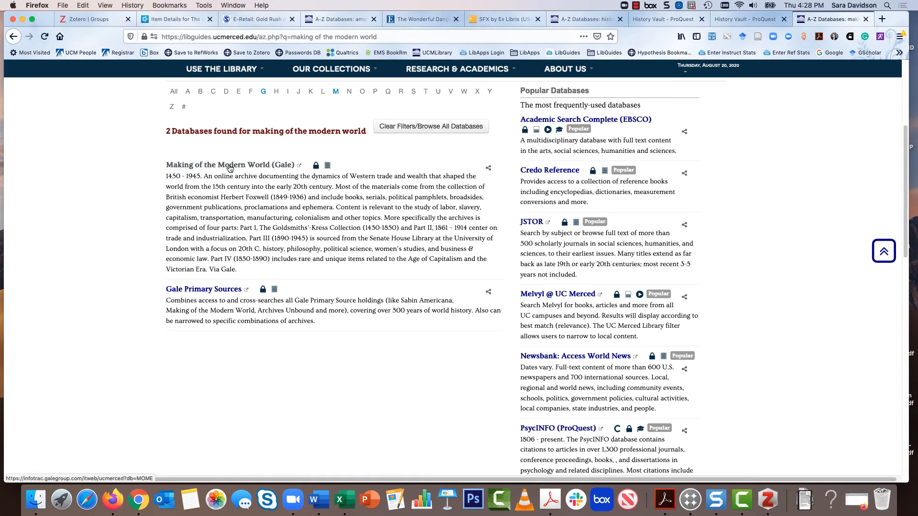
pyautogui.click(234, 166)
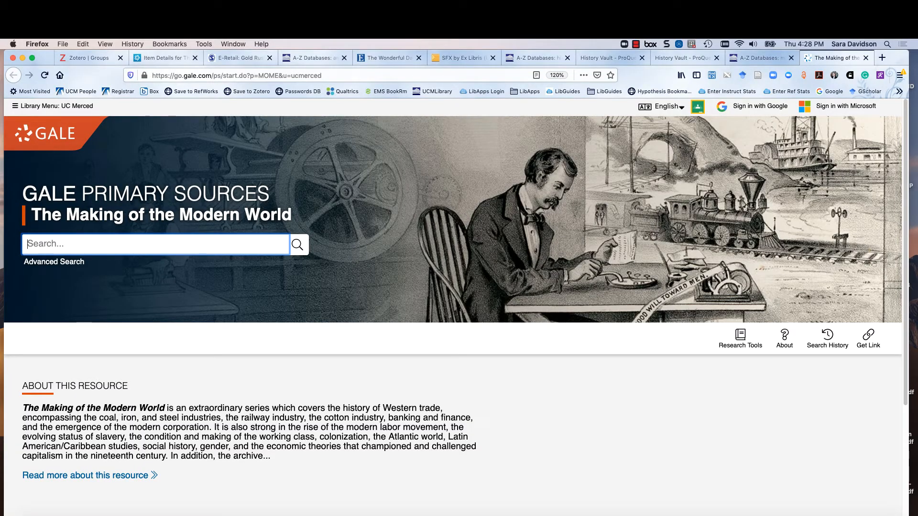
# Search The Making of the Modern World for "trade and ships"
pyautogui.write('trad')
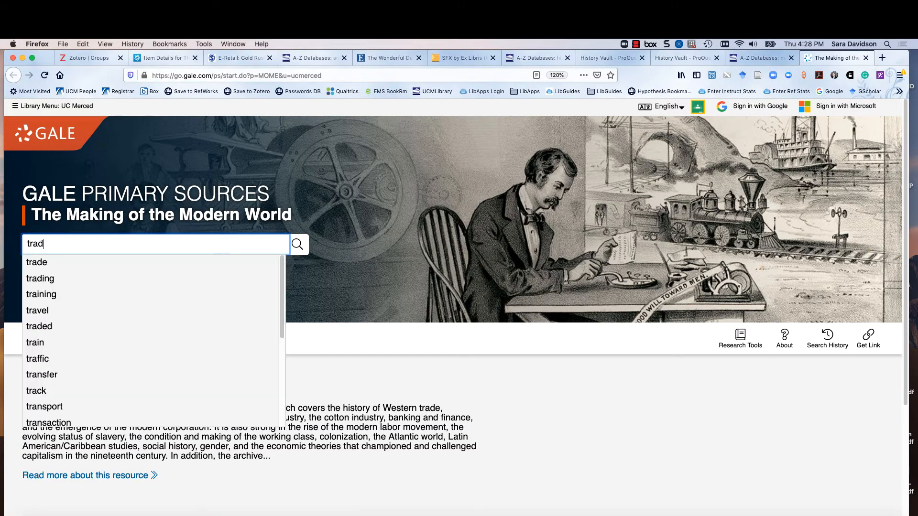
pyautogui.write('e and ships')
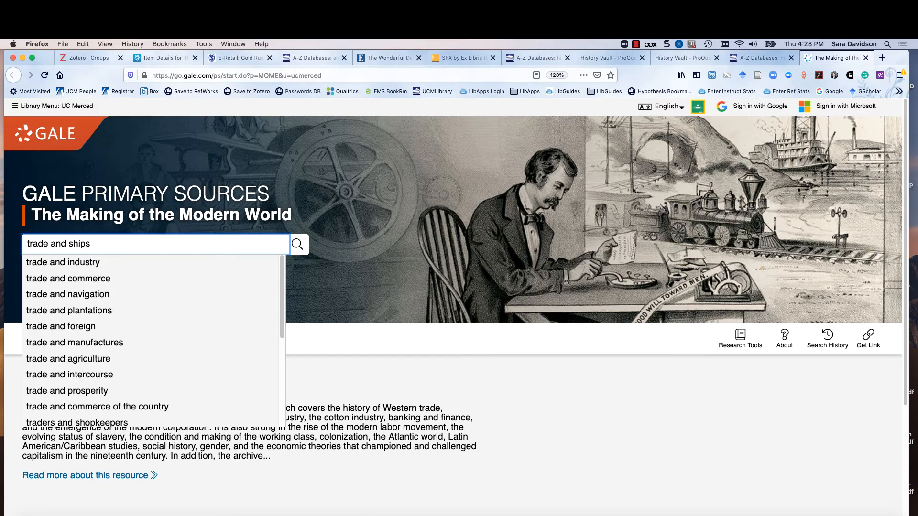
pyautogui.press('Return')
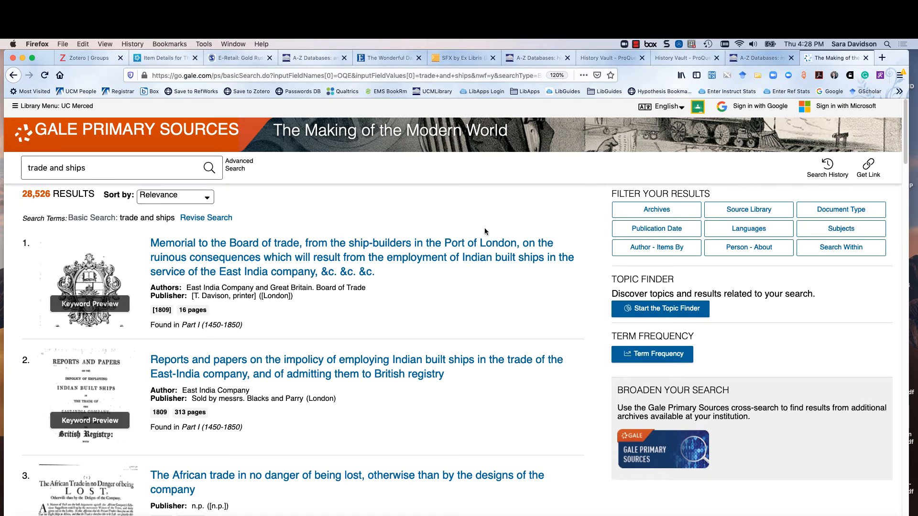
# Open the result "The Case of the late Indian and African company of Scotland" about the ships Speedwell and Annandale
pyautogui.scroll(-5, 414, 310)
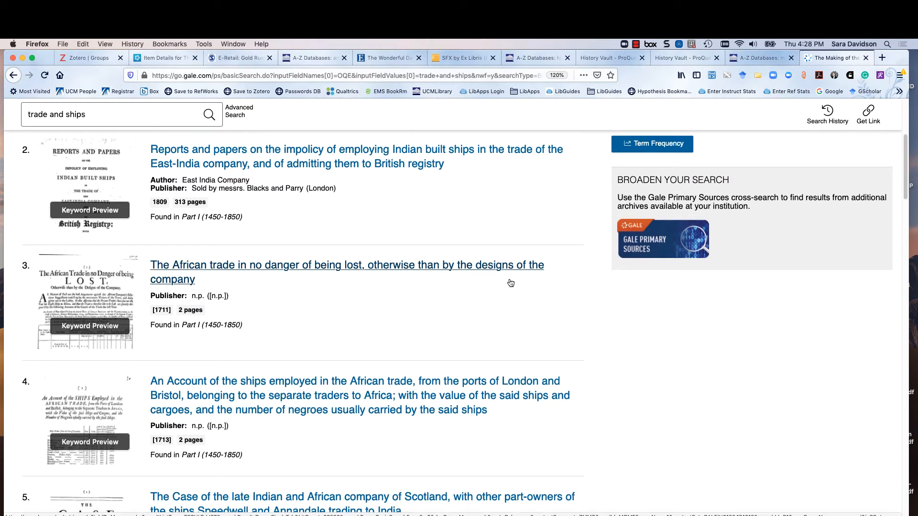
pyautogui.scroll(-2, 511, 283)
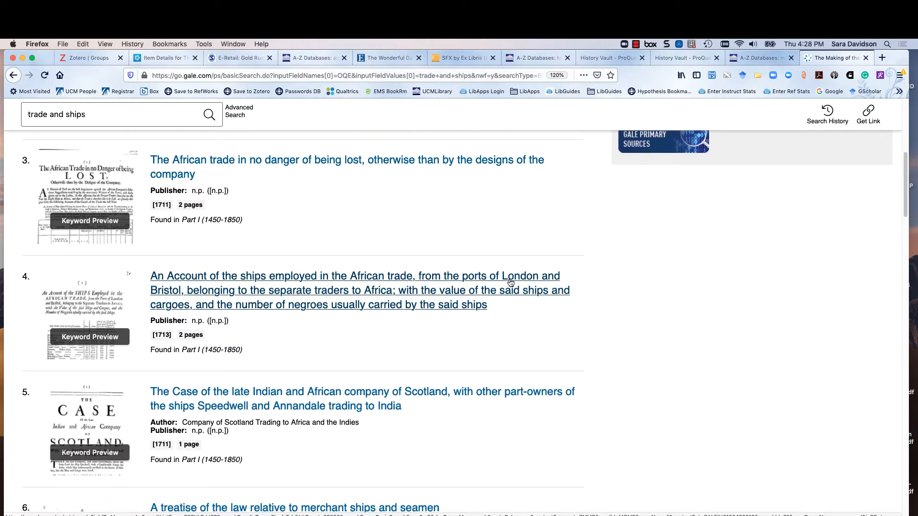
pyautogui.click(350, 406)
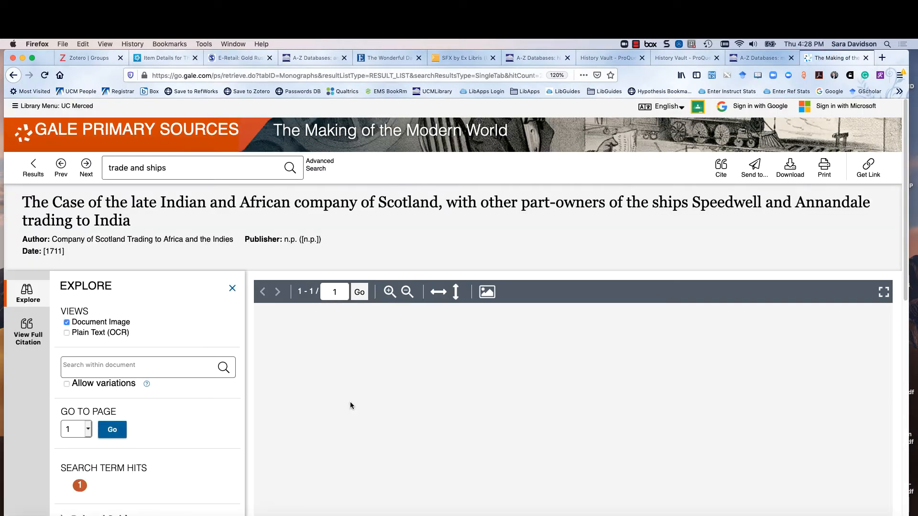
# Open the record's citation tools and read the note on which reference managers can use the RIS format
pyautogui.click(723, 167)
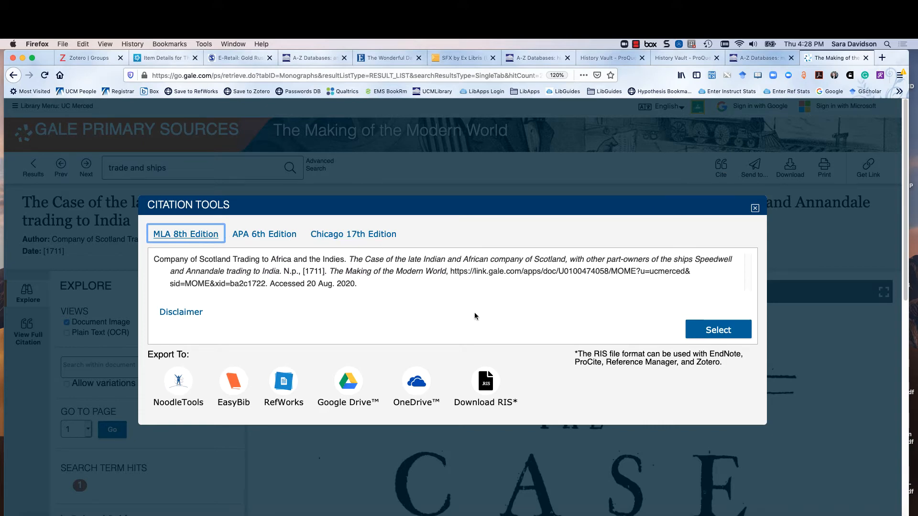
pyautogui.click(365, 323)
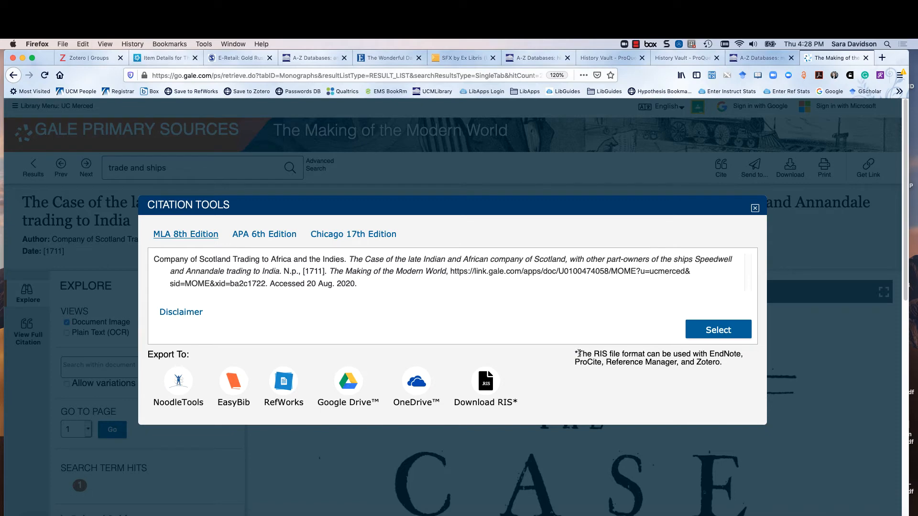
pyautogui.moveTo(579, 353); pyautogui.dragTo(748, 361)
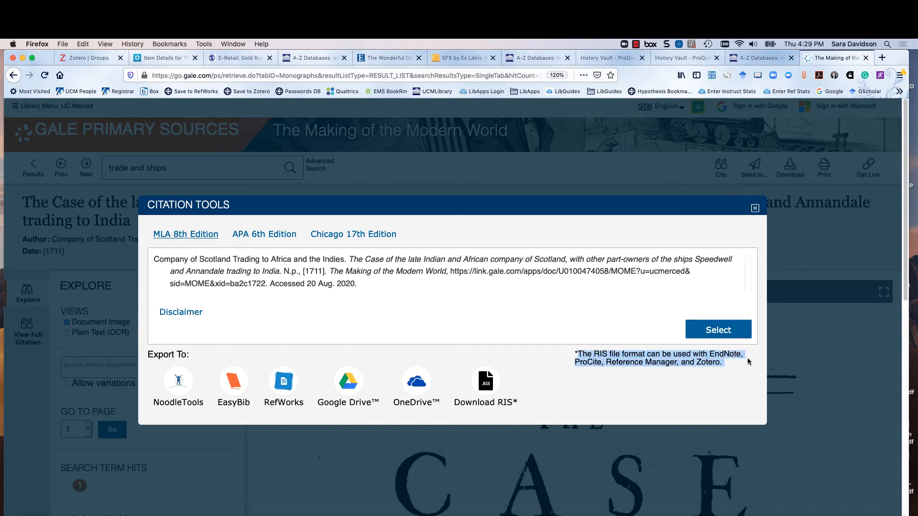
pyautogui.click(694, 381)
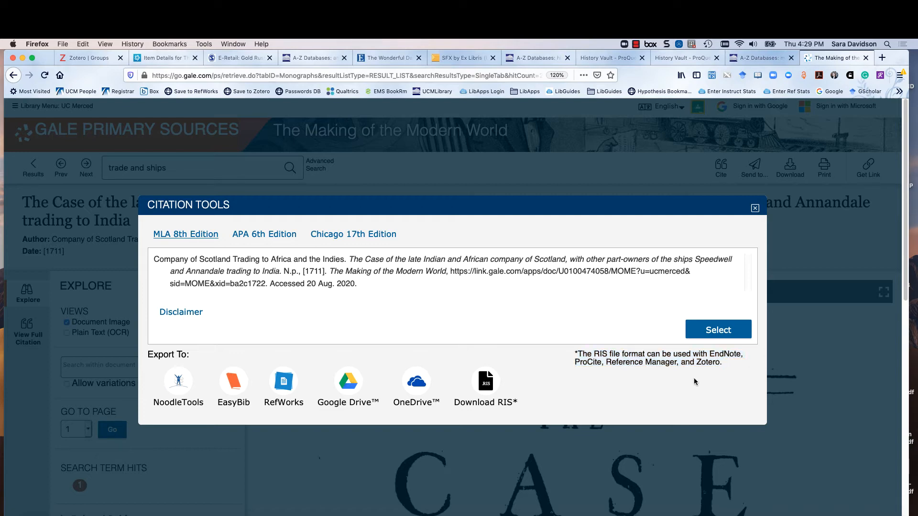
# Download the record's citation as an RIS file, opening citations.ris with TextEdit to review its fields
pyautogui.click(487, 385)
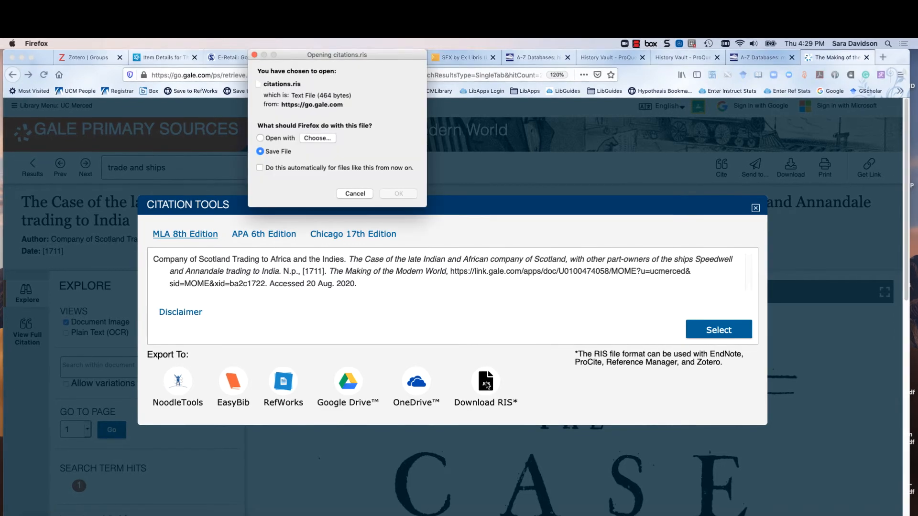
pyautogui.click(272, 136)
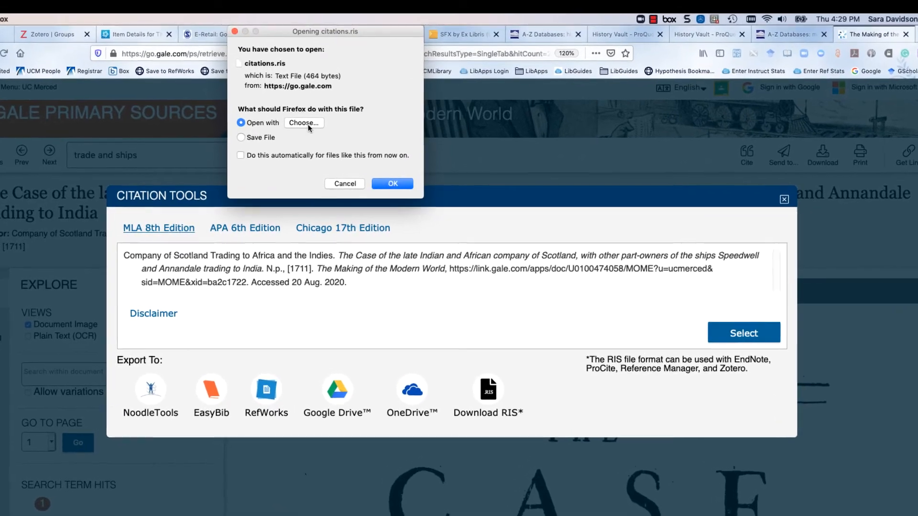
pyautogui.click(309, 129)
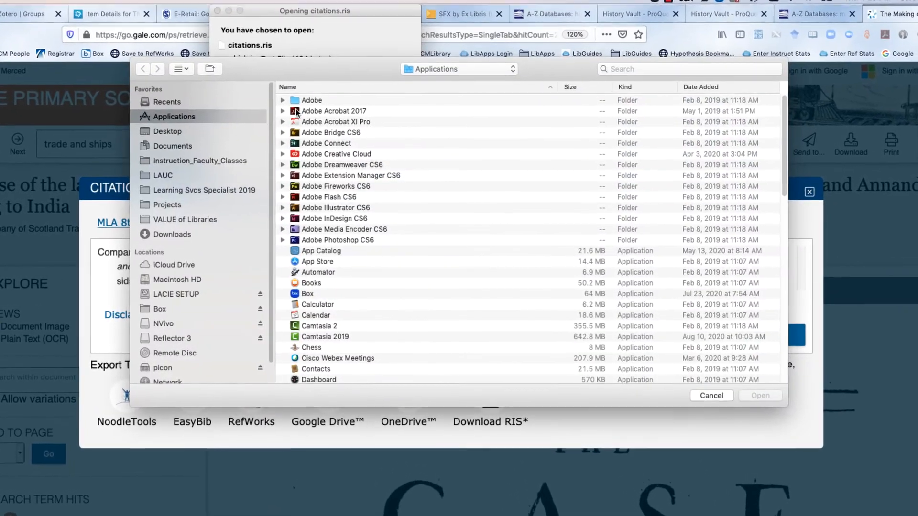
pyautogui.write('texte')
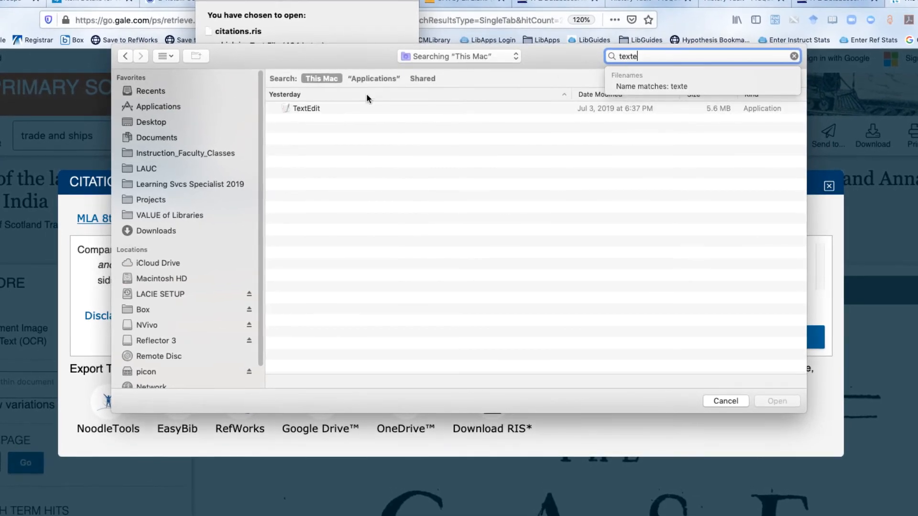
pyautogui.click(311, 109)
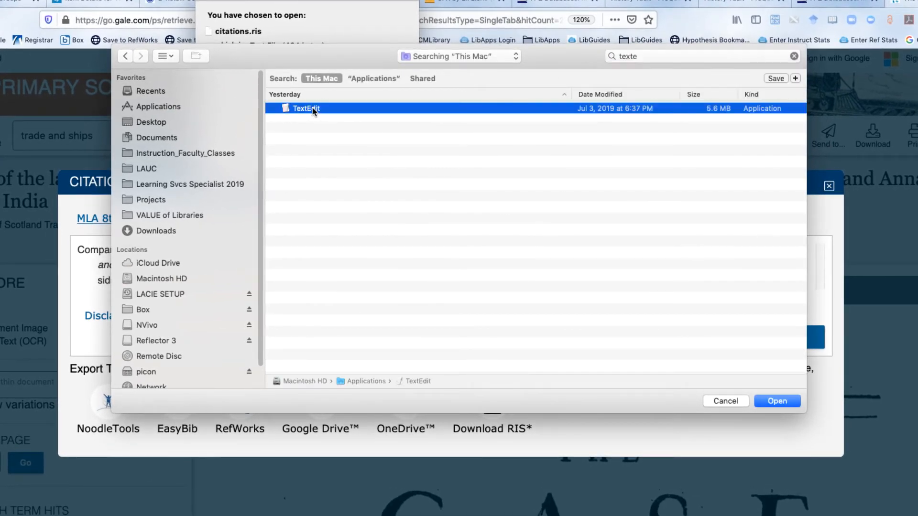
pyautogui.click(776, 401)
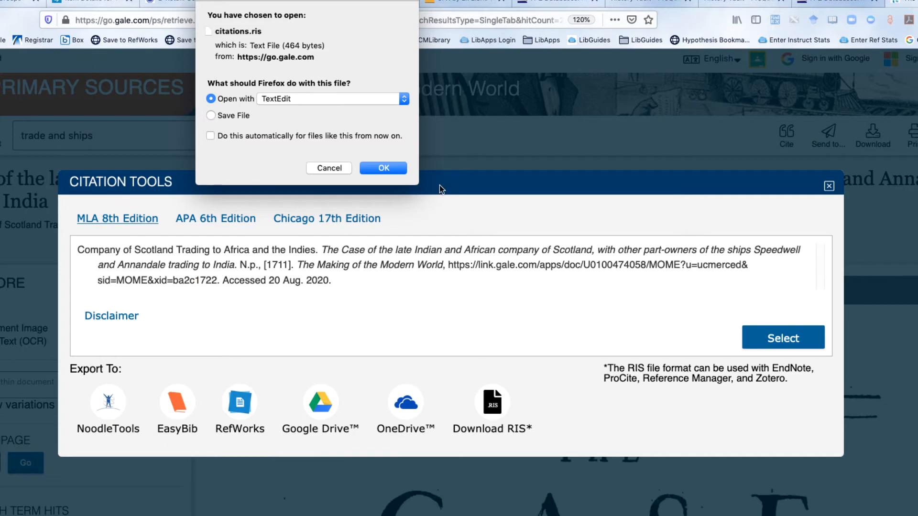
pyautogui.click(390, 168)
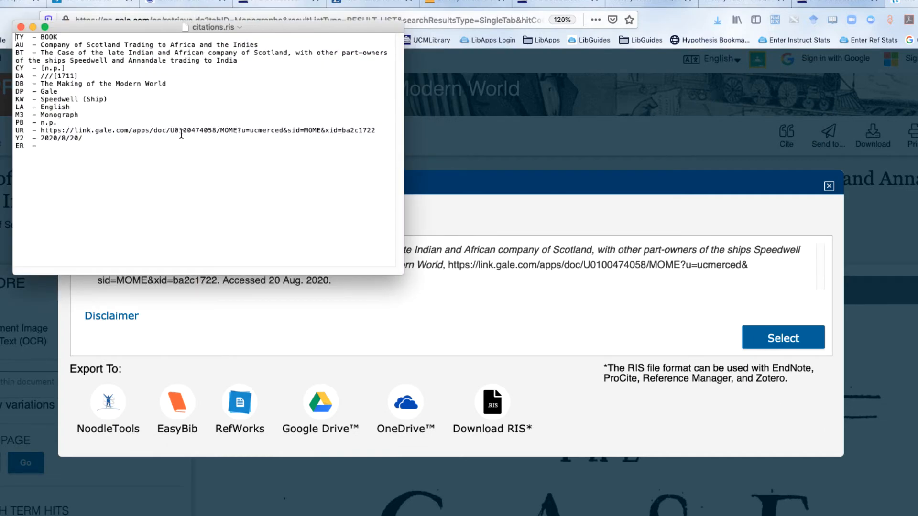
pyautogui.rightClick(78, 91)
pyautogui.click(53, 98)
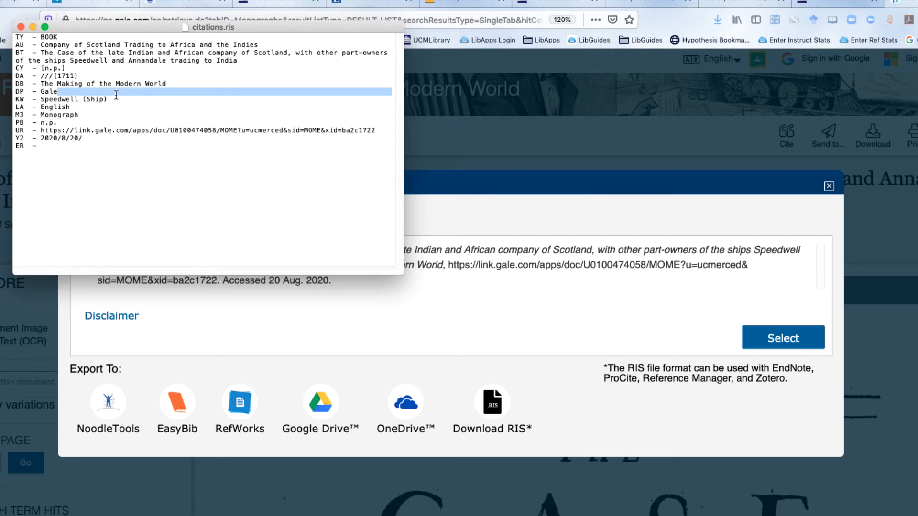
# Copy the full text of citations.ris and import it from the clipboard into Zotero's History Example collection
pyautogui.press('super+a')
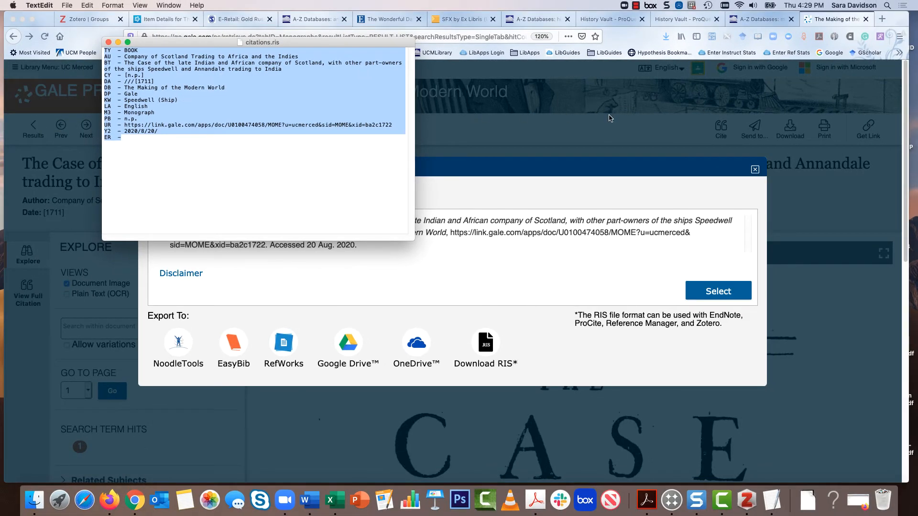
pyautogui.click(590, 132)
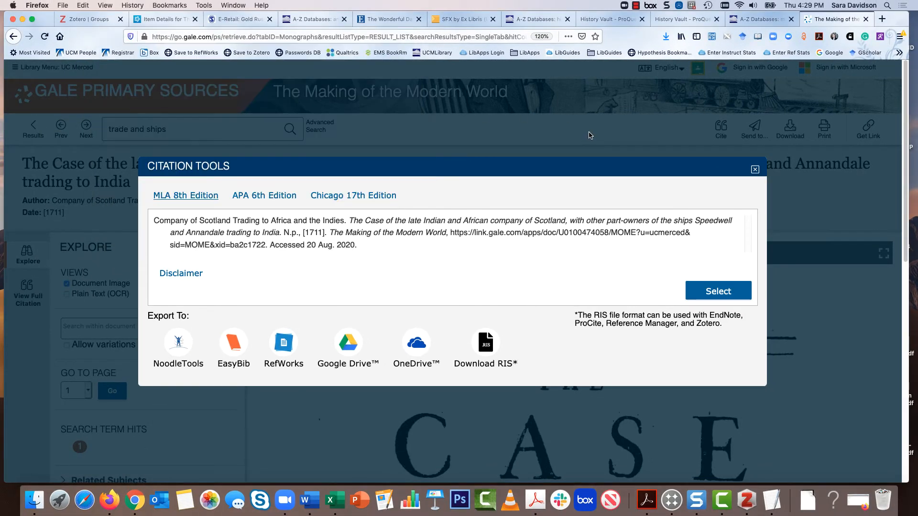
pyautogui.click(746, 499)
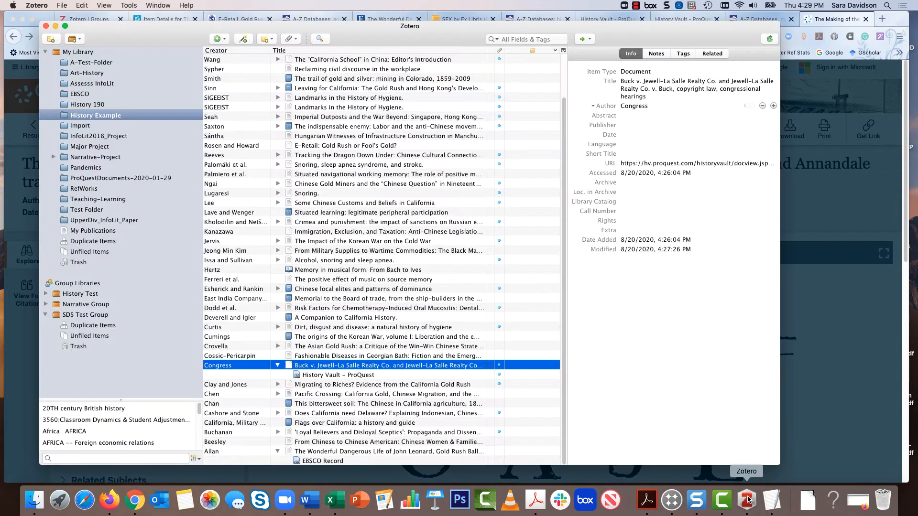
pyautogui.moveTo(153, 42); pyautogui.dragTo(148, 38)
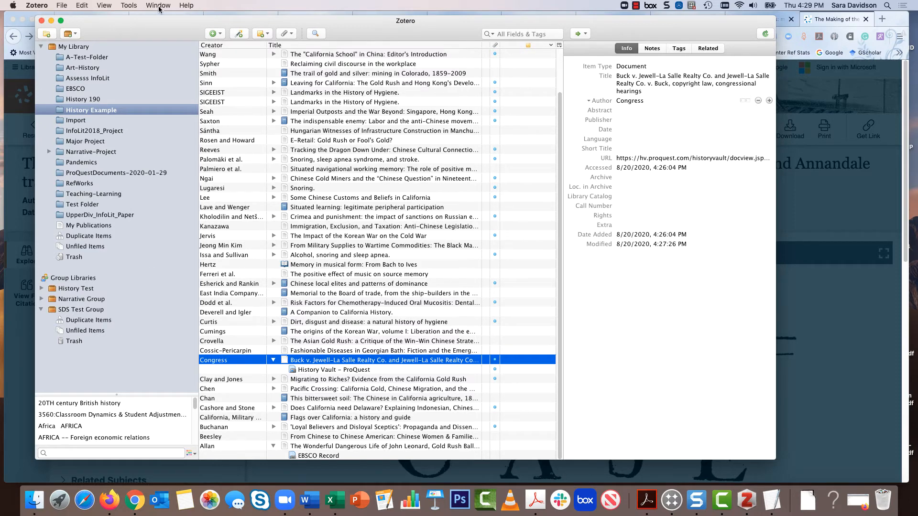
pyautogui.click(62, 6)
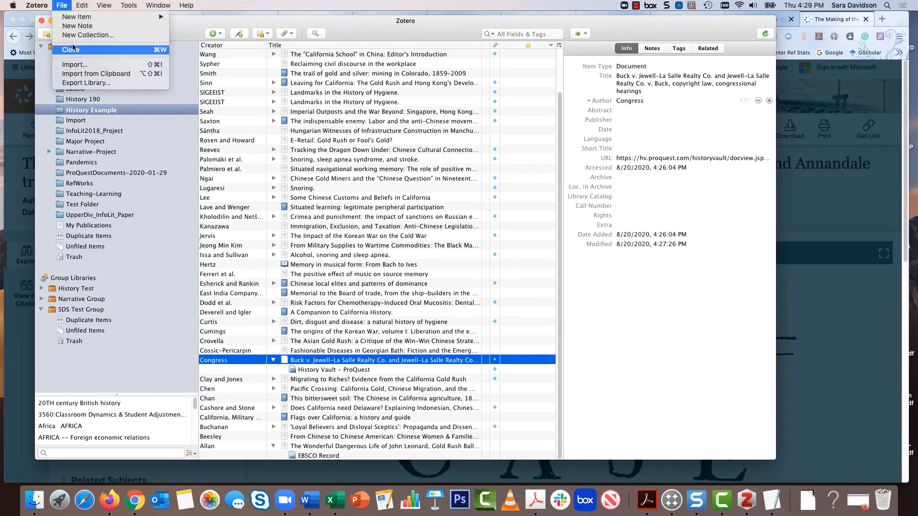
pyautogui.click(84, 74)
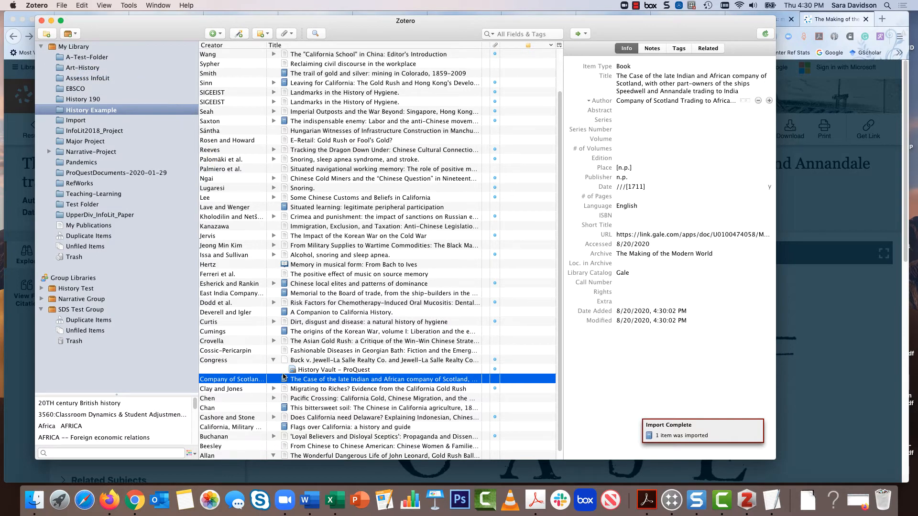
pyautogui.scroll(-1, 284, 377)
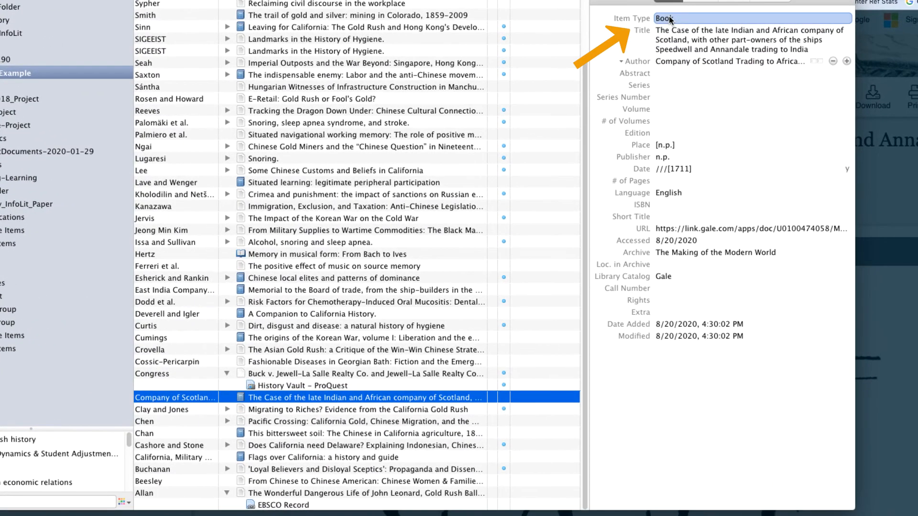
# Check the imported book's title, author and place, and remove the stray slashes so its date reads [1711]
pyautogui.click(710, 39)
pyautogui.click(704, 115)
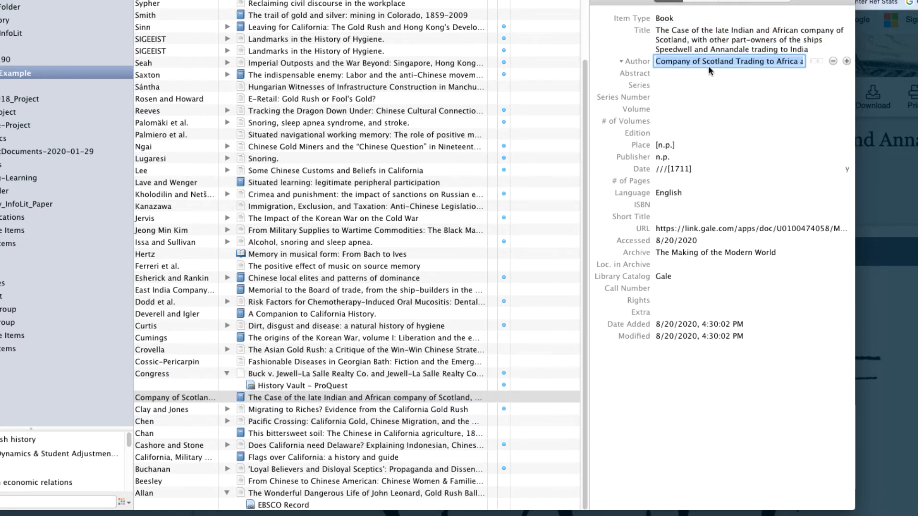
pyautogui.click(676, 145)
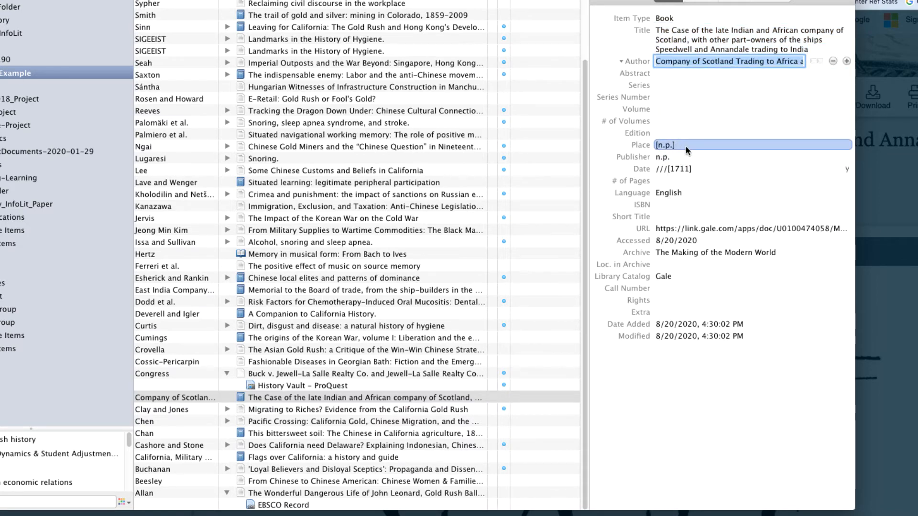
pyautogui.click(687, 169)
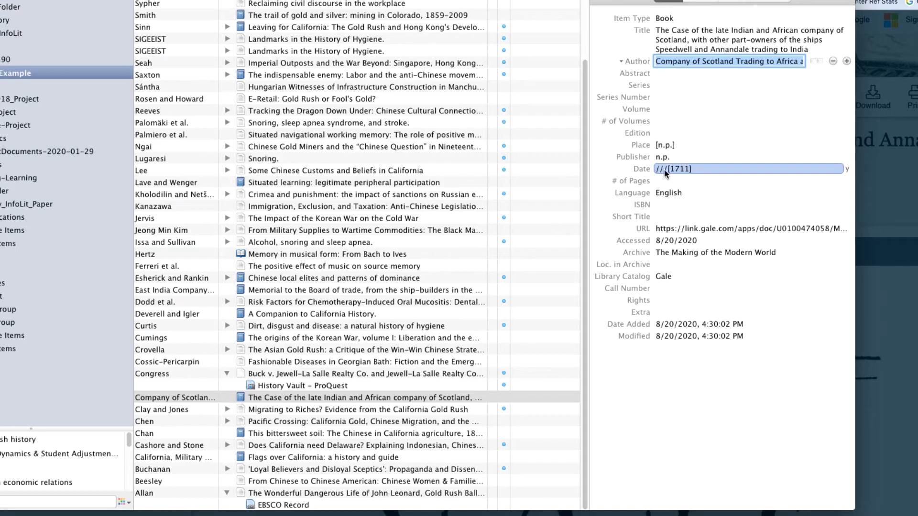
pyautogui.moveTo(667, 169); pyautogui.dragTo(643, 168)
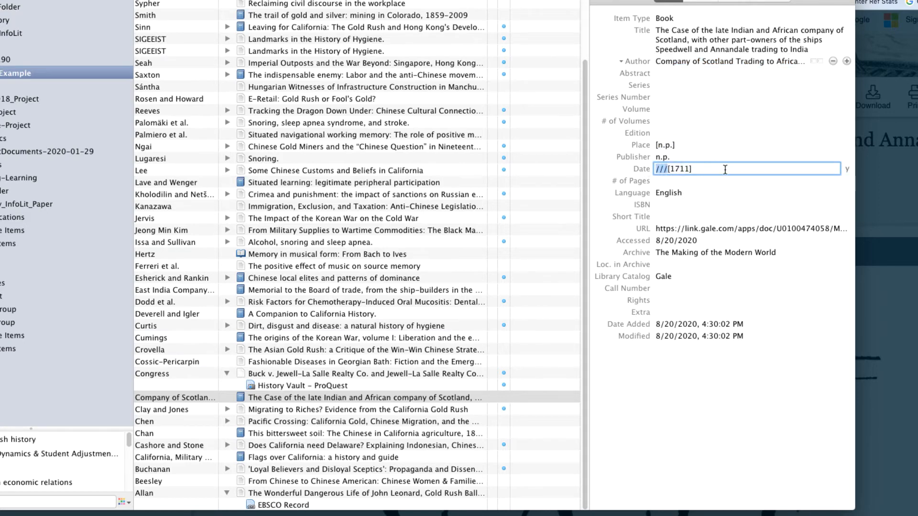
pyautogui.press('BackSpace')
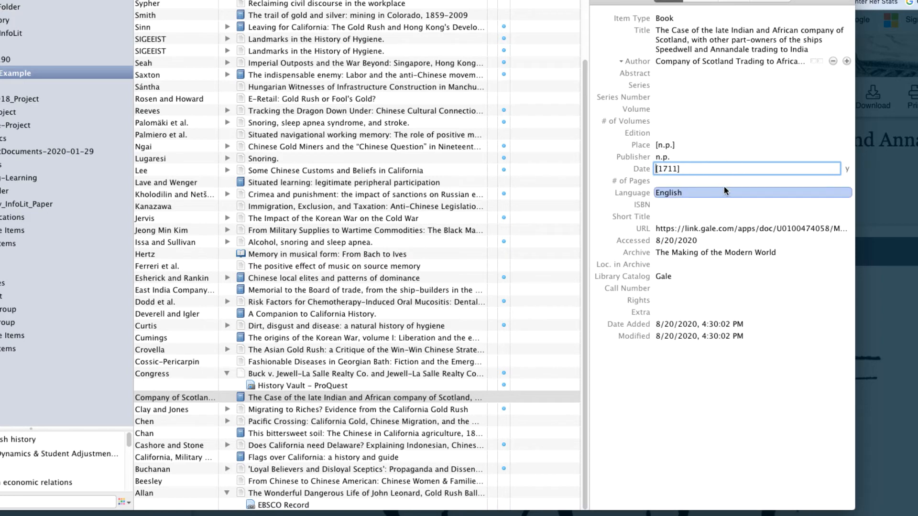
pyautogui.click(705, 252)
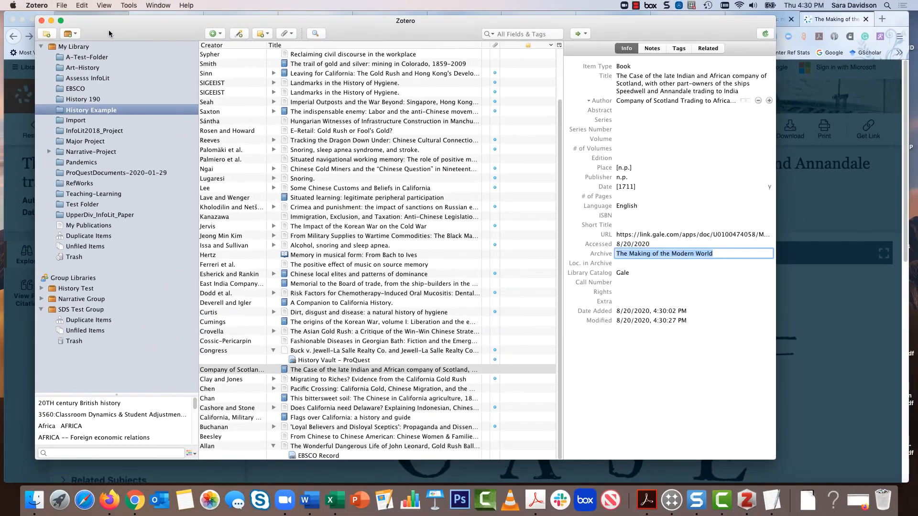
# Return to the Gale "trade and ships" results in Firefox and open "A list of several ships belonging to English merchants"
pyautogui.click(64, 6)
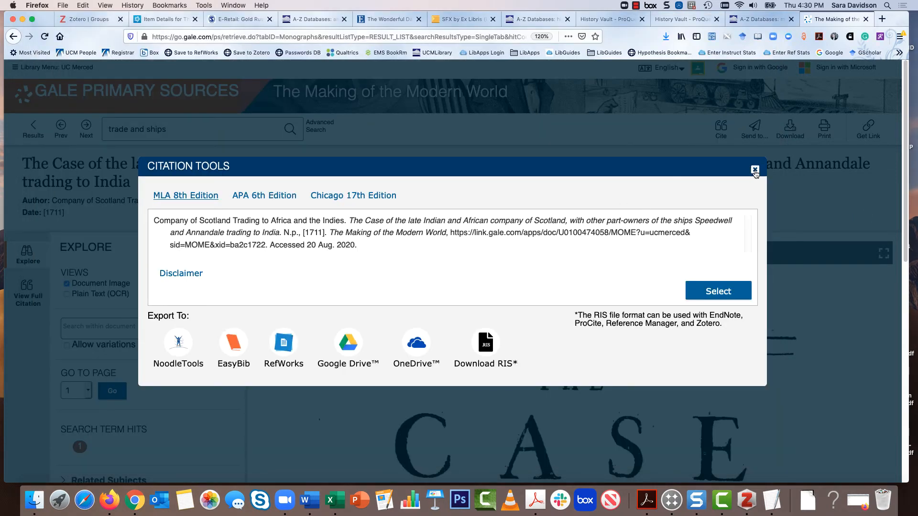
pyautogui.click(754, 167)
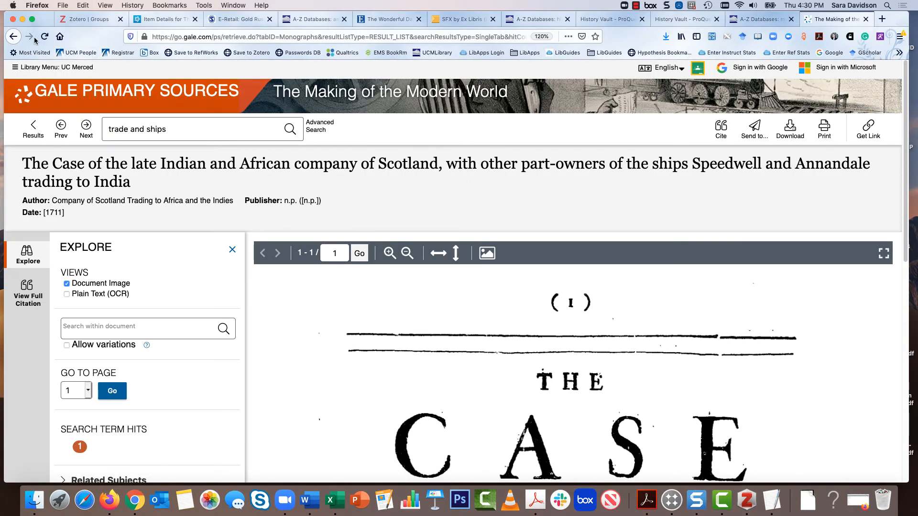
pyautogui.click(13, 38)
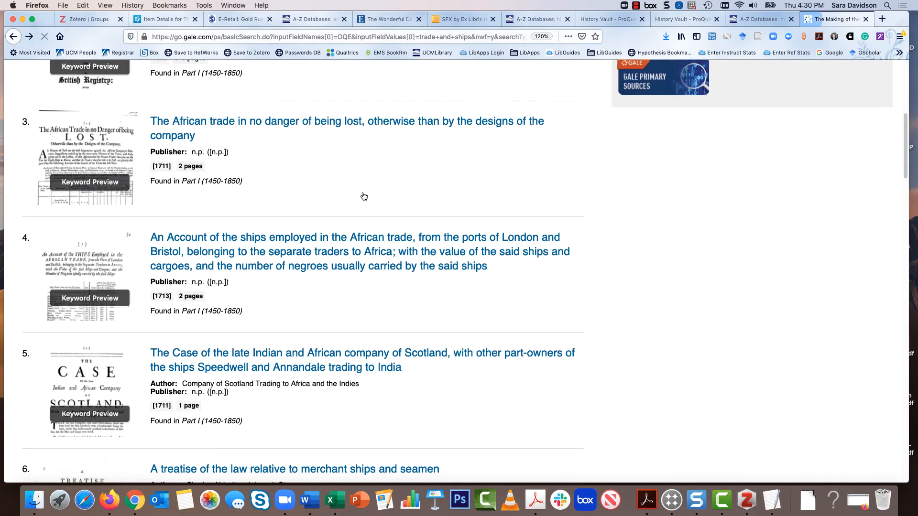
pyautogui.scroll(-8, 523, 246)
pyautogui.scroll(-3, 455, 207)
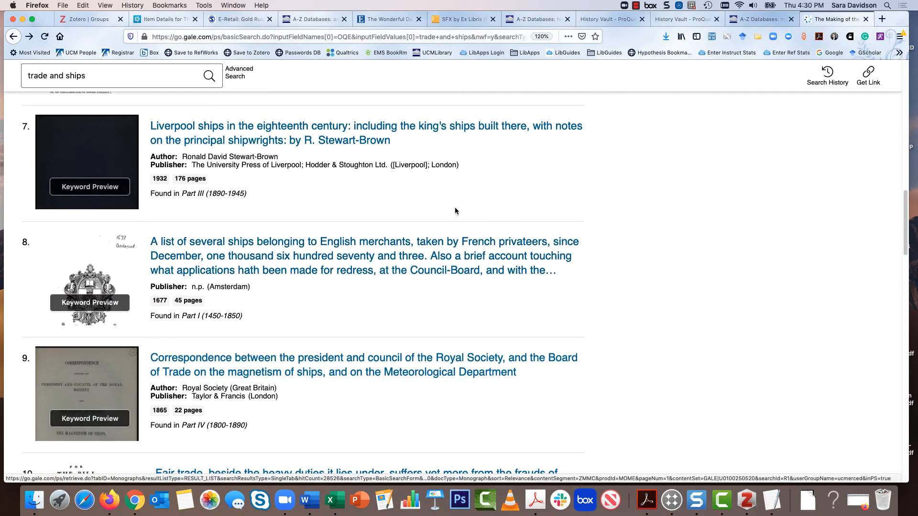
pyautogui.click(401, 266)
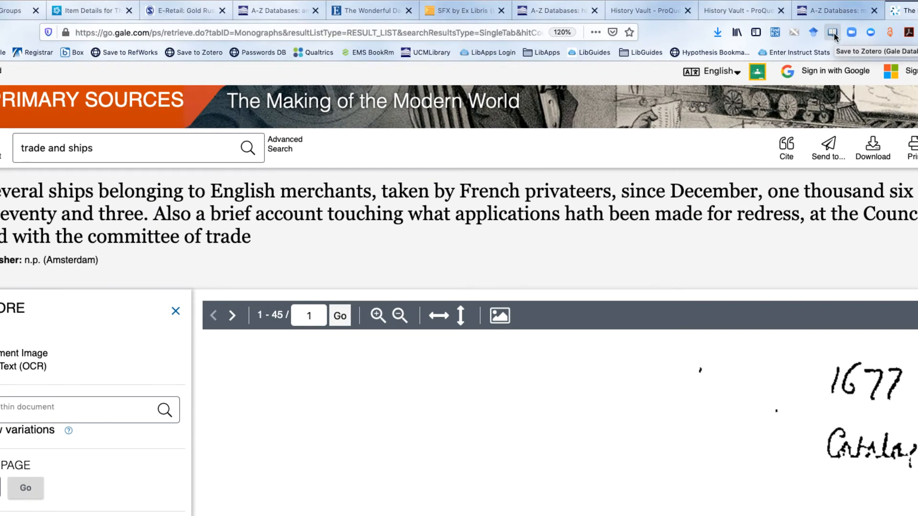
# Save the record to Zotero's History Example collection and review the new item's title and author fields in Zotero
pyautogui.click(834, 35)
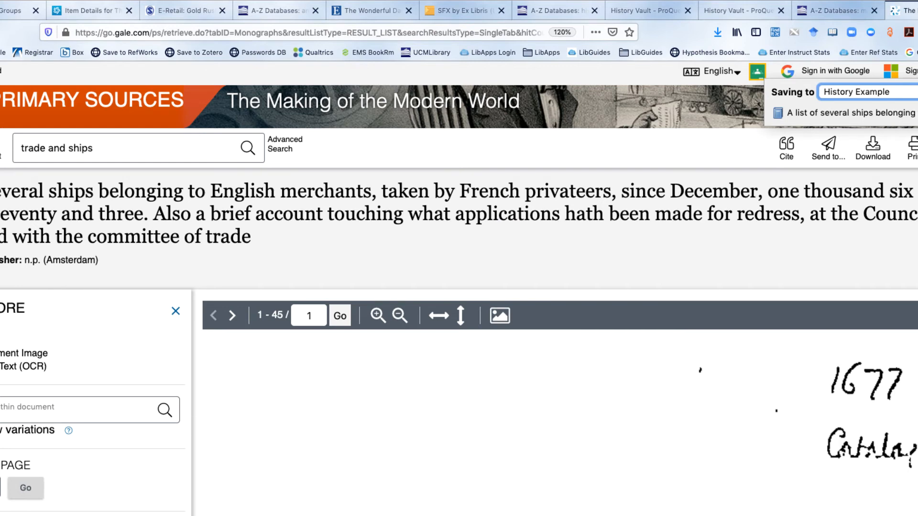
pyautogui.click(729, 515)
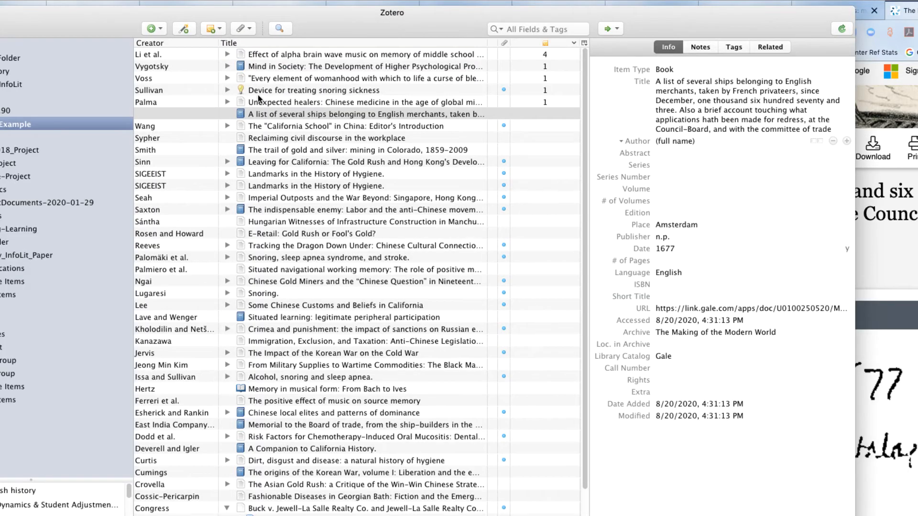
pyautogui.click(264, 116)
pyautogui.click(706, 81)
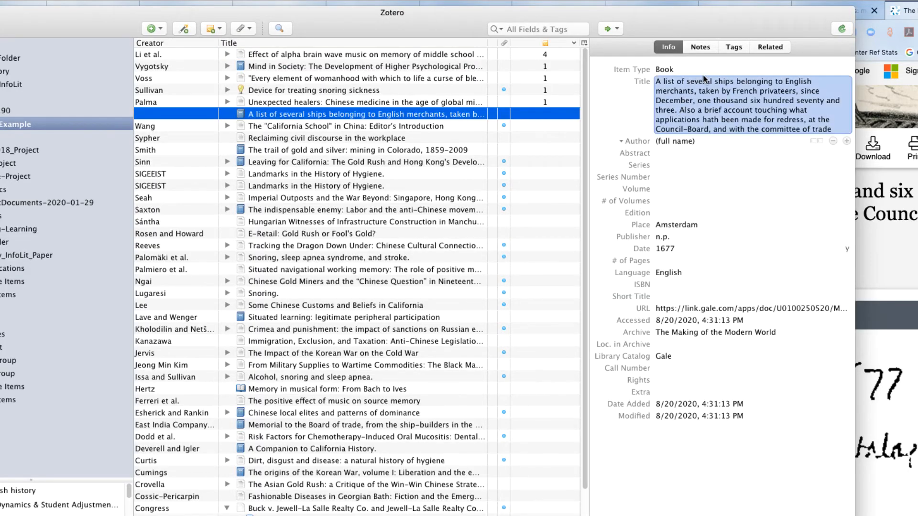
pyautogui.click(708, 131)
pyautogui.click(738, 91)
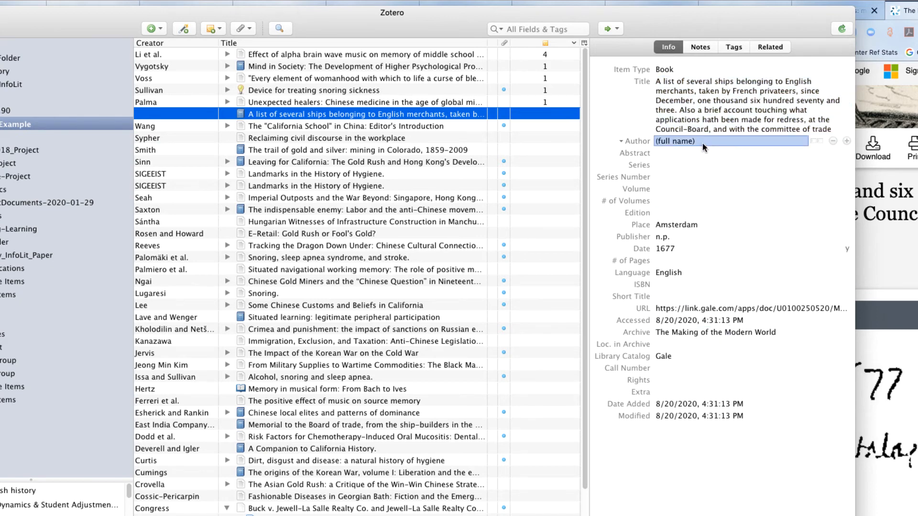
pyautogui.moveTo(760, 25); pyautogui.dragTo(887, 26)
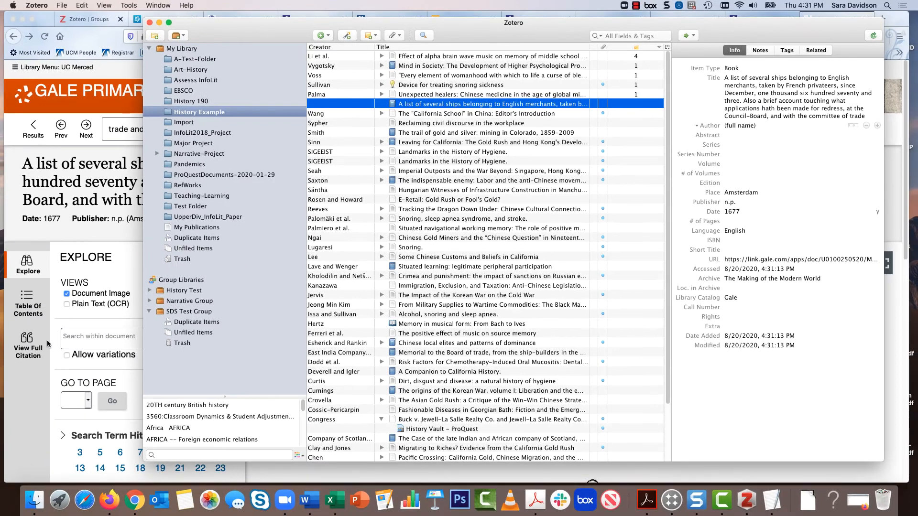
# Review the record's full citation in Gale for author information and compare it with the item's empty author field in Zotero
pyautogui.click(28, 372)
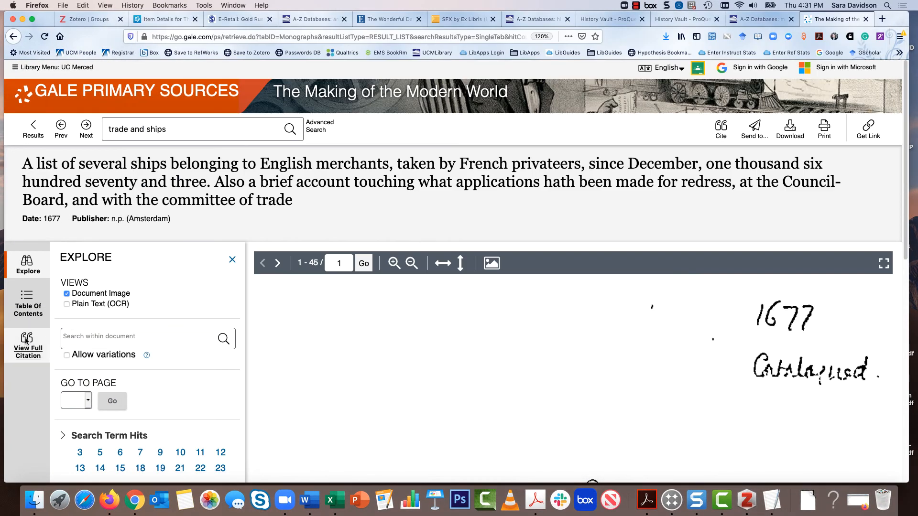
pyautogui.click(32, 350)
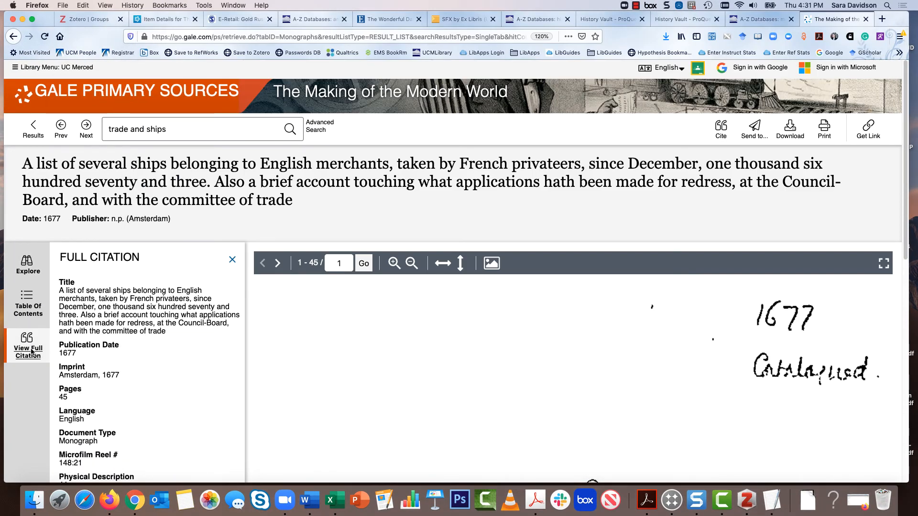
pyautogui.scroll(-5, 185, 342)
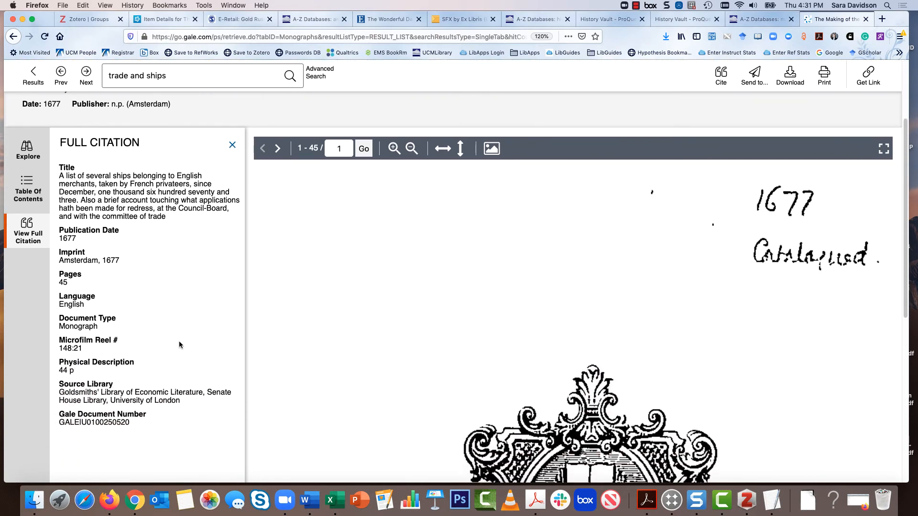
pyautogui.scroll(-2, 180, 345)
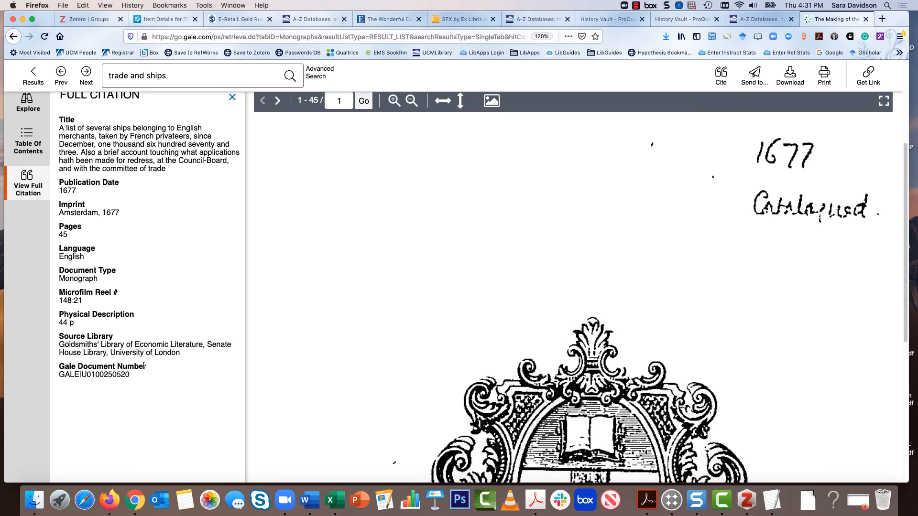
pyautogui.scroll(2, 144, 366)
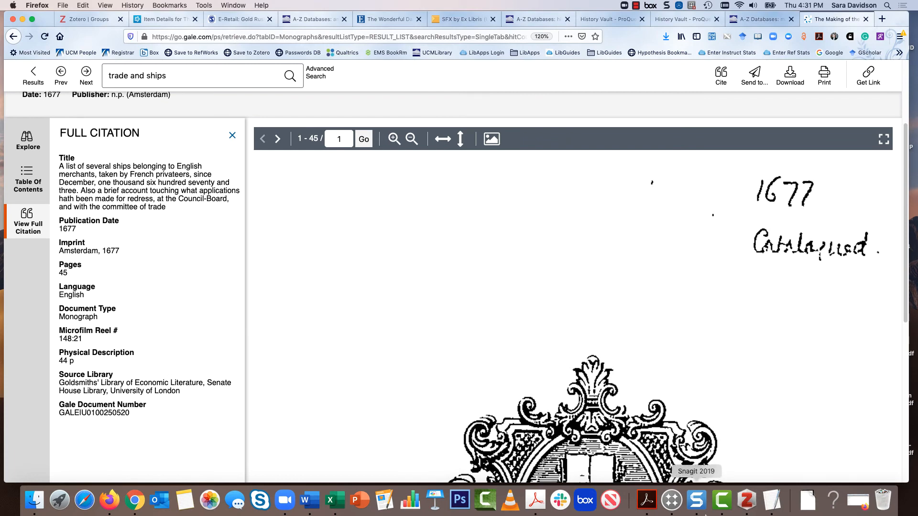
pyautogui.click(746, 500)
pyautogui.click(751, 126)
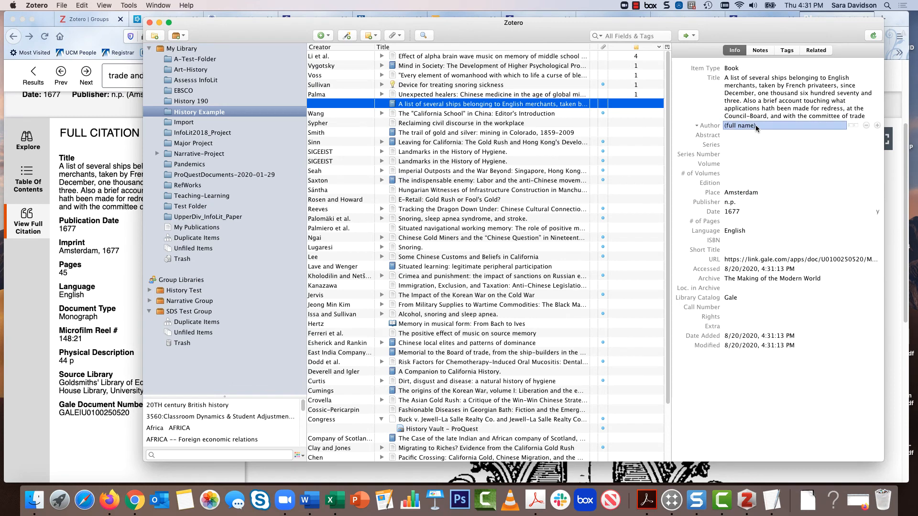
pyautogui.click(740, 153)
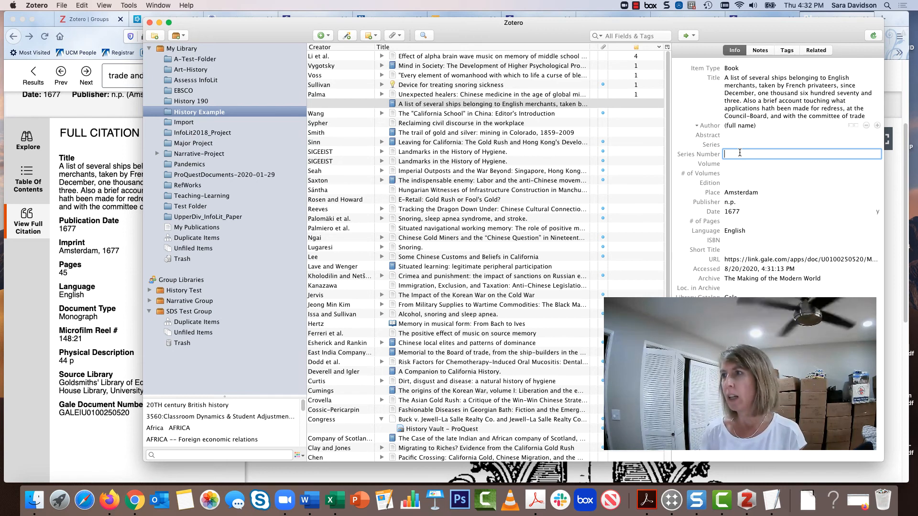
pyautogui.moveTo(278, 32); pyautogui.dragTo(218, 32)
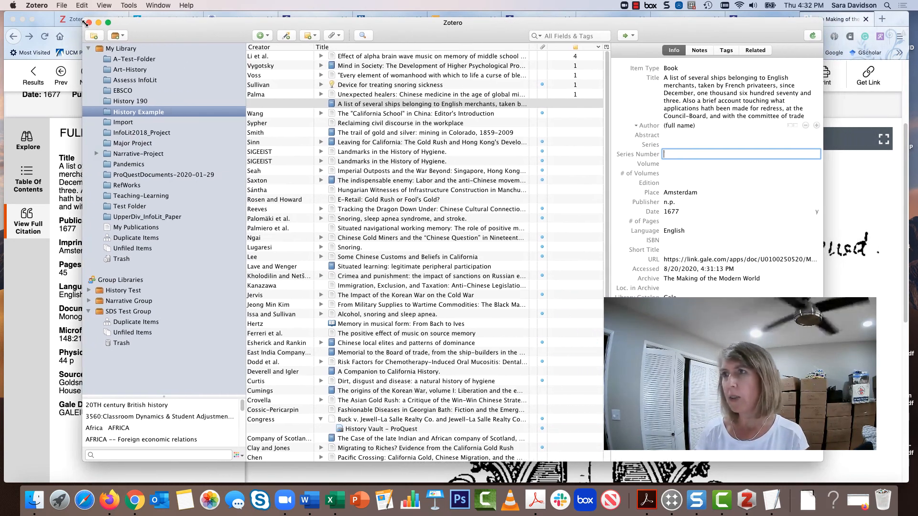
pyautogui.click(82, 6)
pyautogui.moveTo(66, 7)
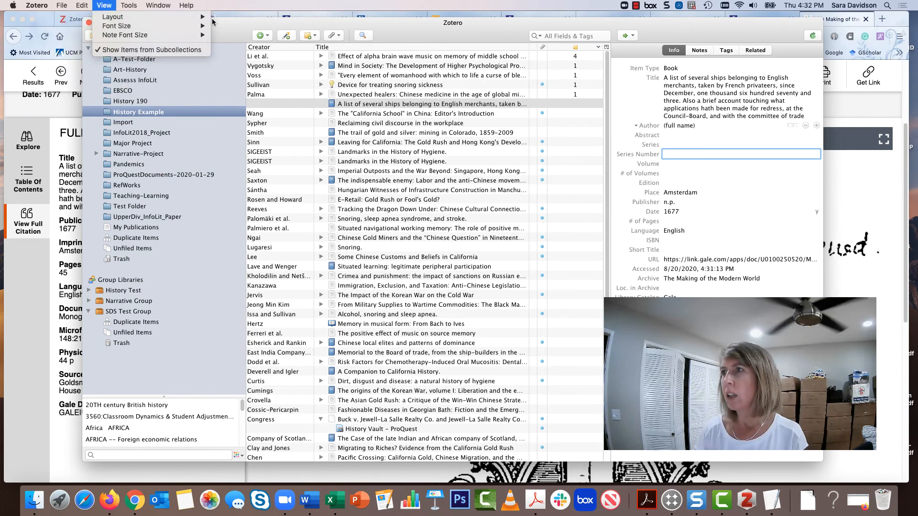
pyautogui.click(224, 31)
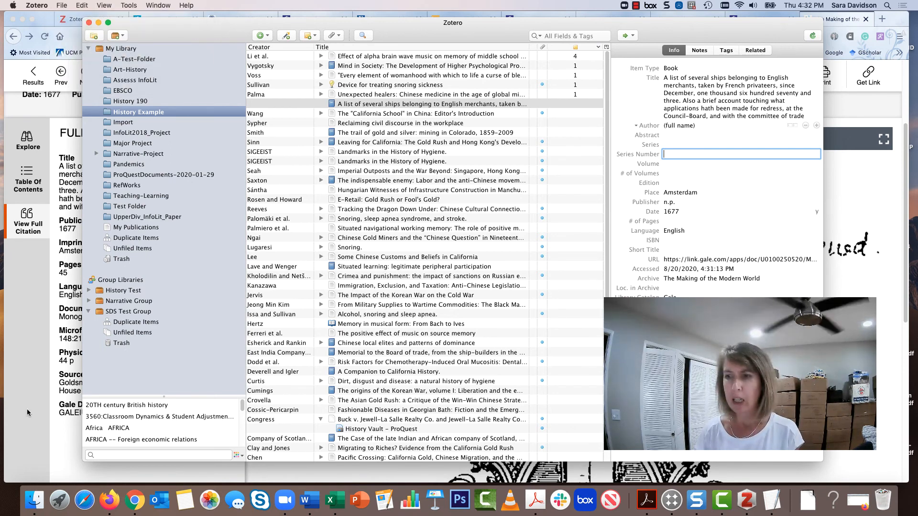
# Add the PDF "Some California Legends" from Finder to the History Example collection and select its parent item
pyautogui.click(40, 503)
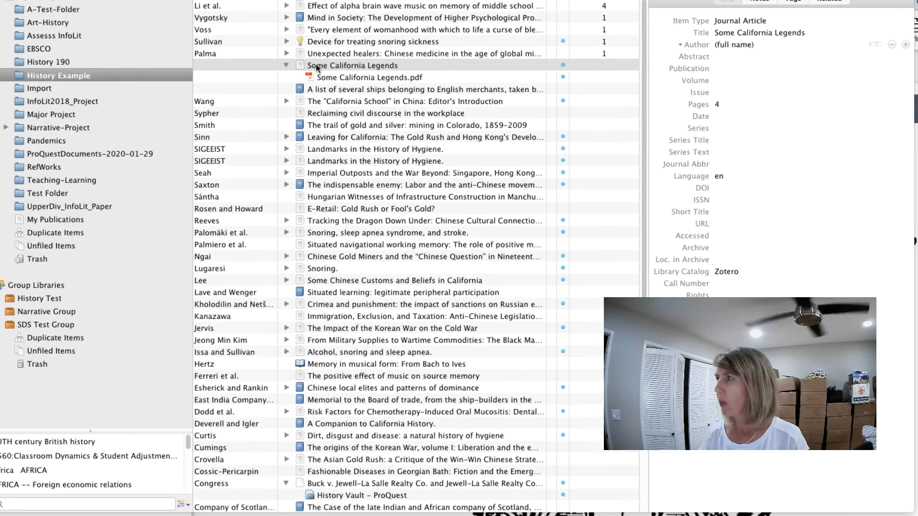
pyautogui.click(347, 104)
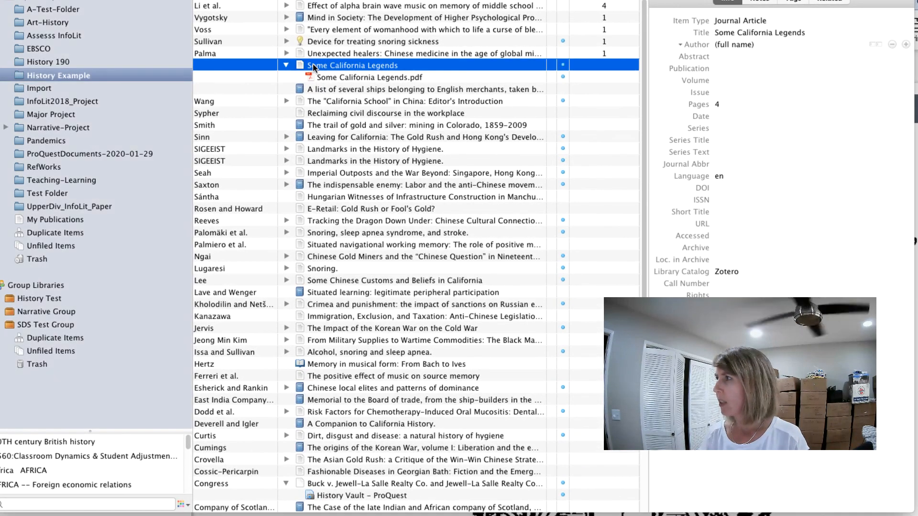
# Open the attached "Some California Legends.pdf" to check its source information, then close it and return to the parent item's citation details
pyautogui.click(778, 34)
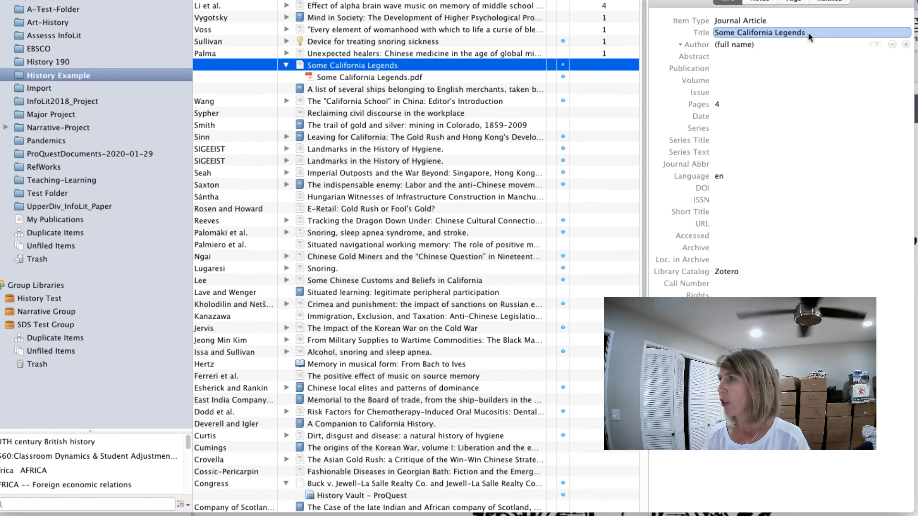
pyautogui.click(375, 78)
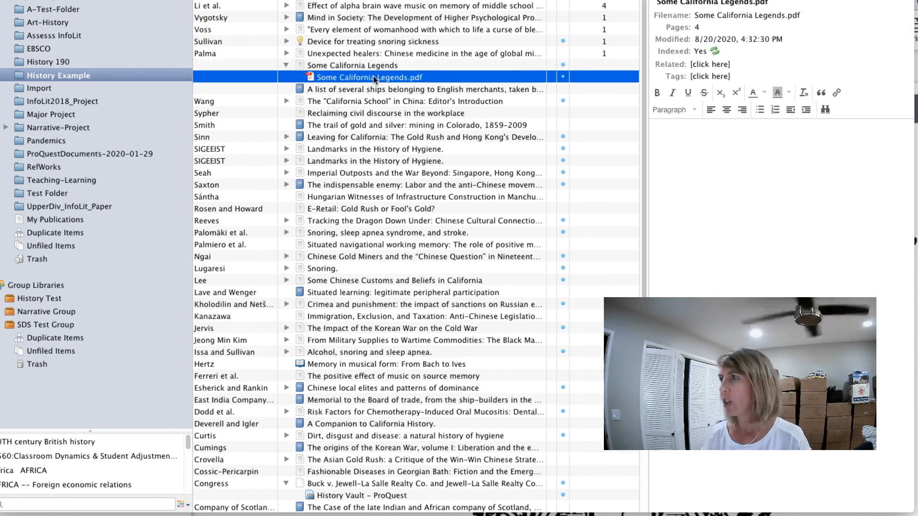
pyautogui.doubleClick(313, 78)
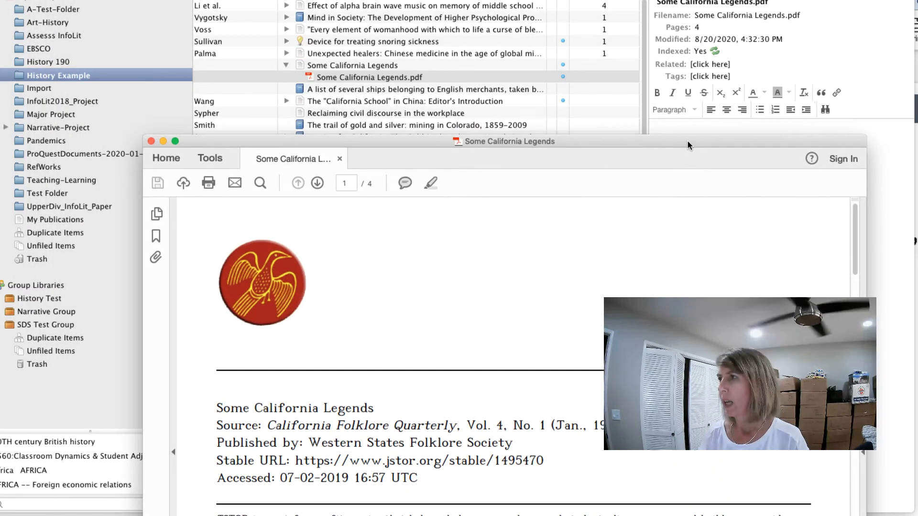
pyautogui.moveTo(687, 142); pyautogui.dragTo(721, 82)
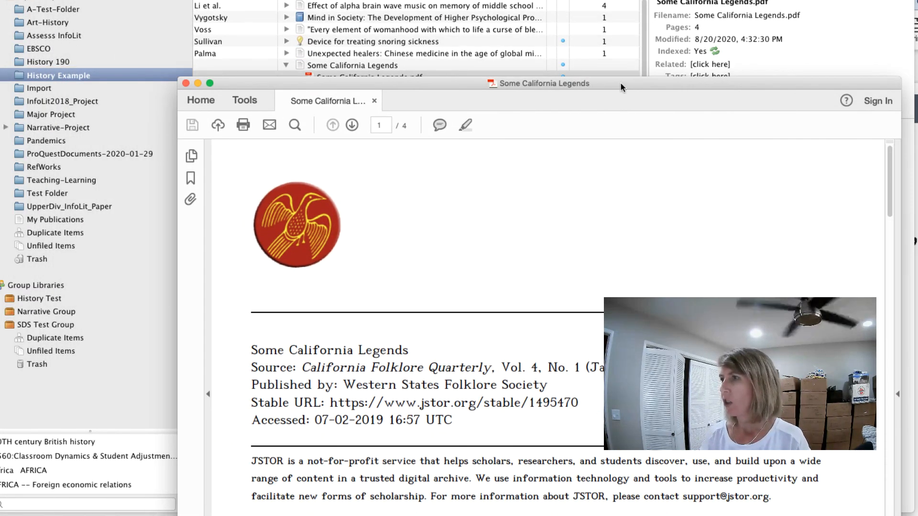
pyautogui.click(186, 83)
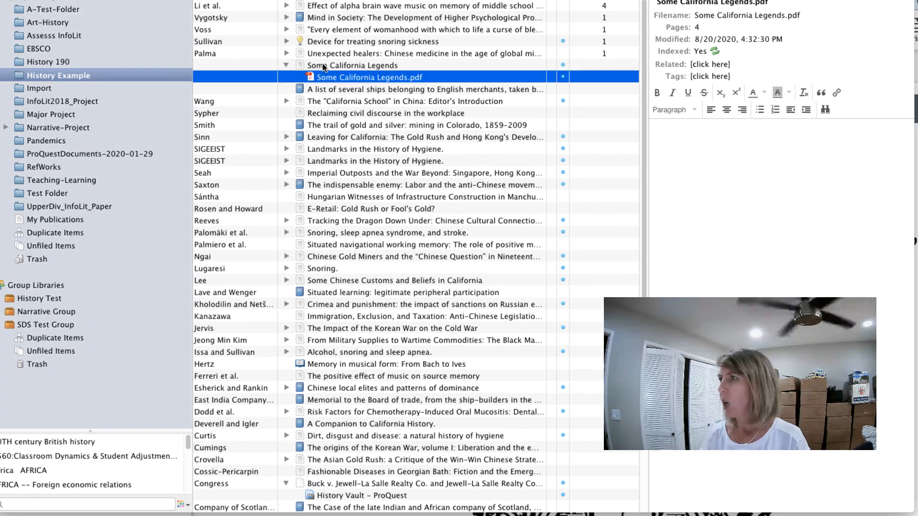
pyautogui.click(353, 69)
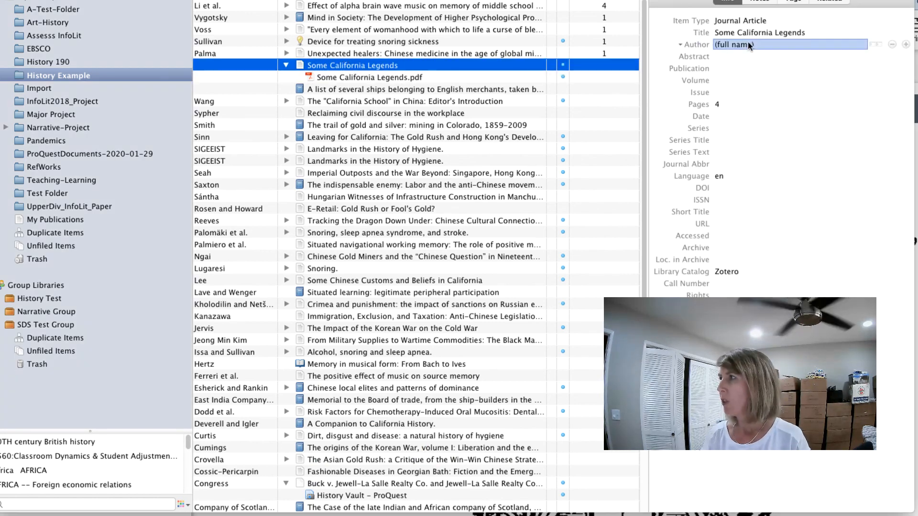